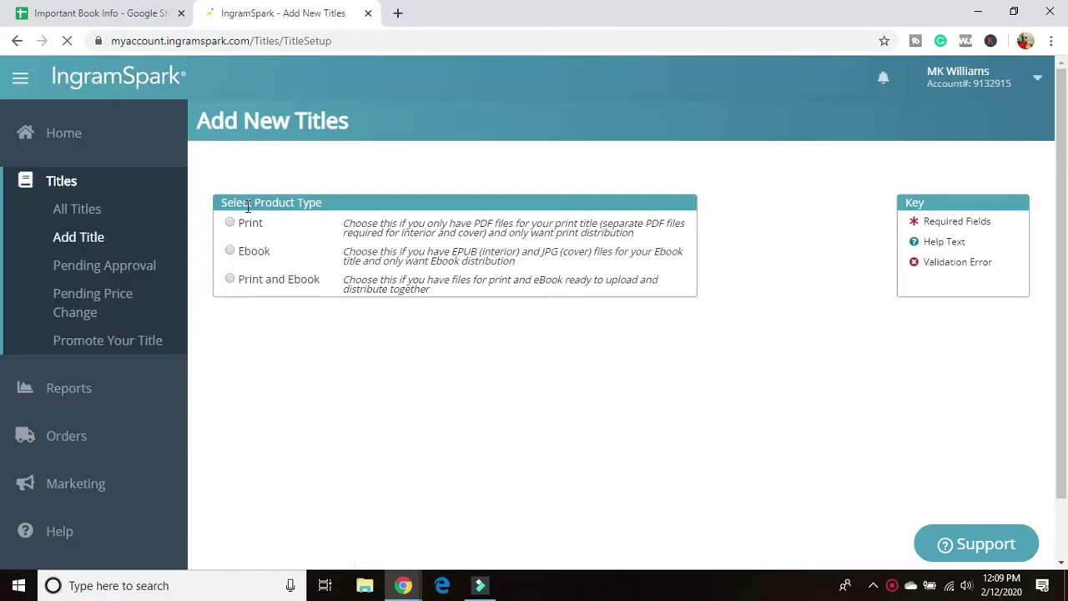
- Add a new Print title 'Self-Publishing for the First-Time Author' with English as the language
{"action": "left_click", "coordinate": [230, 223]}
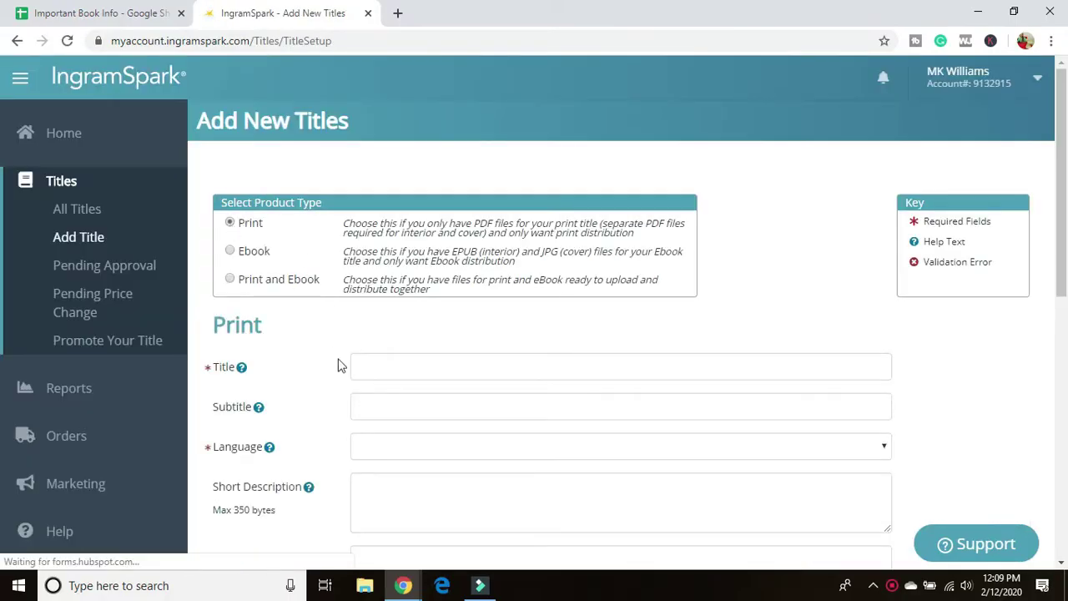
{"action": "left_click", "coordinate": [371, 365]}
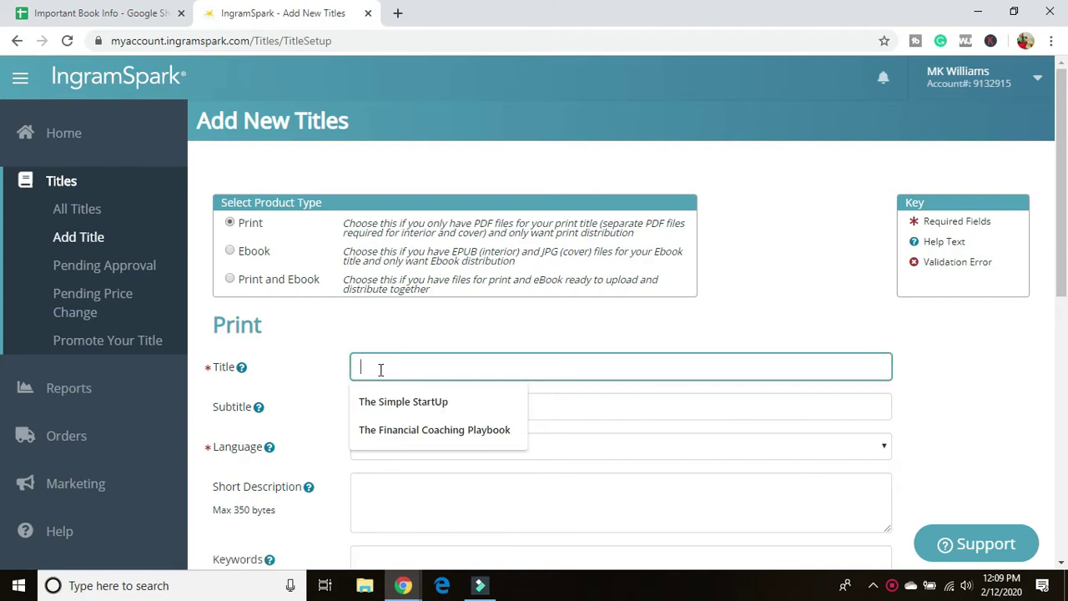
{"action": "type", "text": "Self-P"}
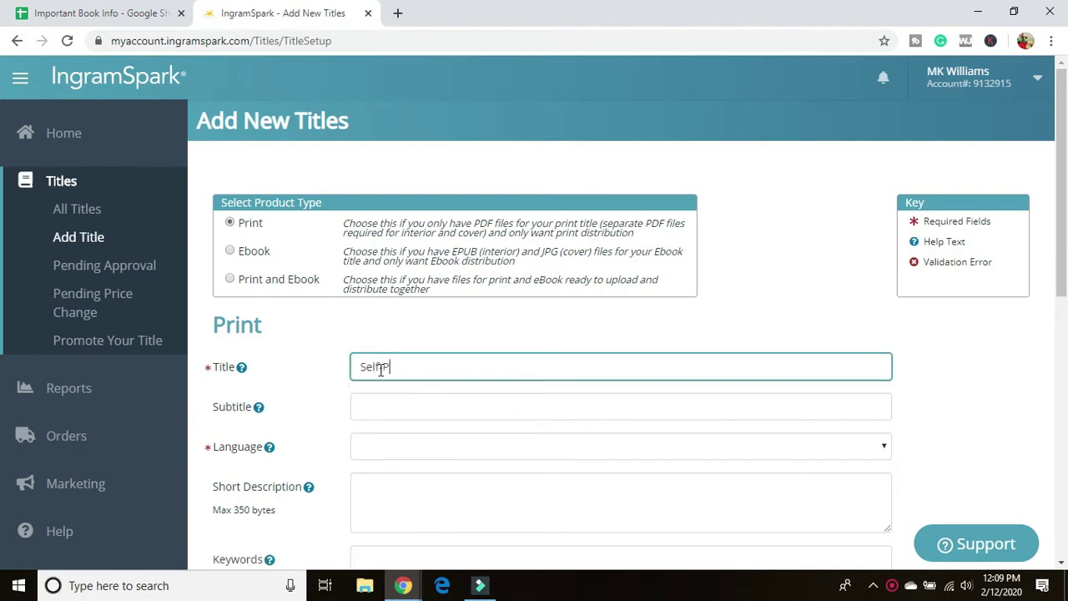
{"action": "type", "text": "ublishing for the First-Time"}
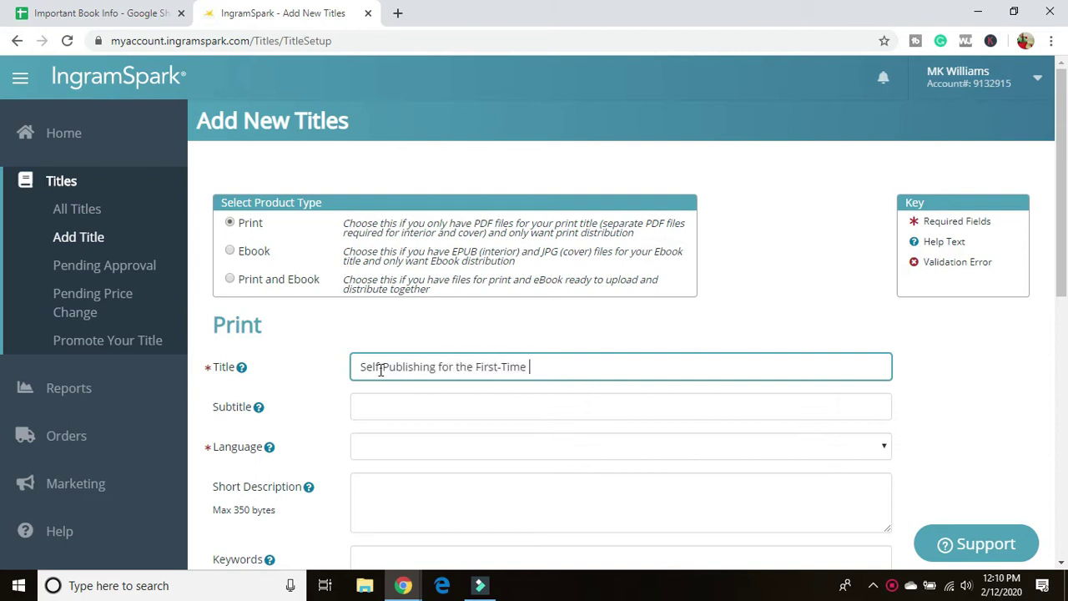
{"action": "type", "text": " Author"}
{"action": "key", "text": "Tab"}
{"action": "key", "text": "Tab"}
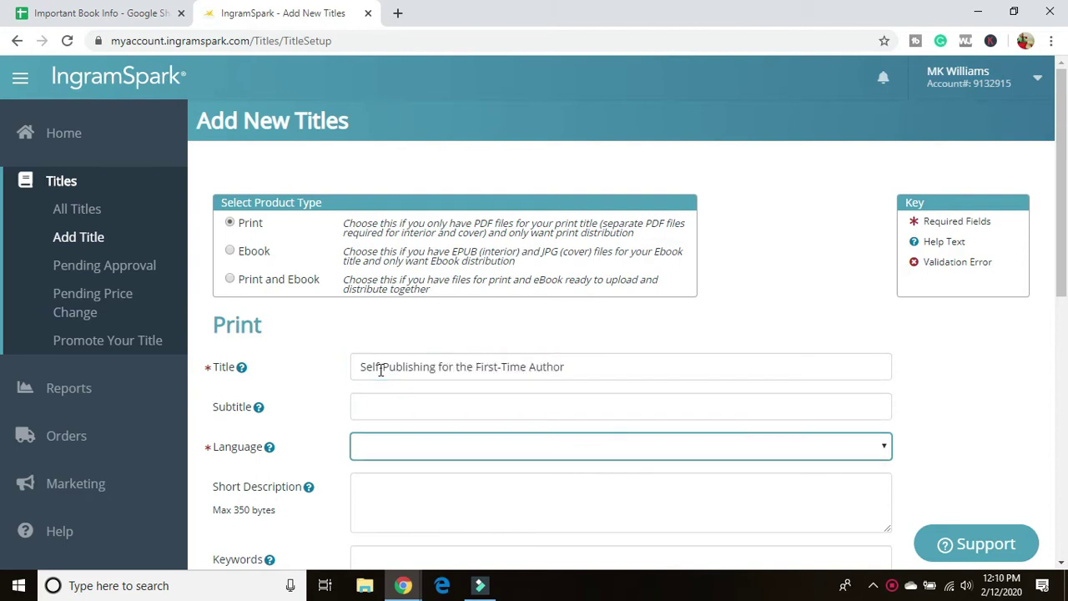
{"action": "key", "text": "e"}
{"action": "key", "text": "Tab"}
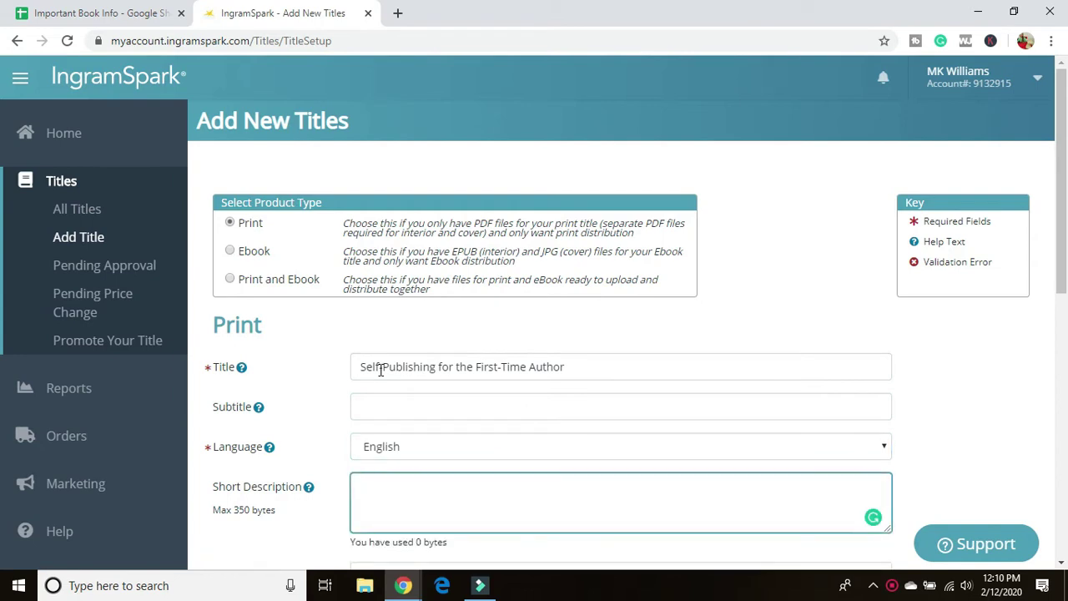
{"action": "scroll", "coordinate": [820, 326], "scroll_direction": "down", "scroll_amount": 2}
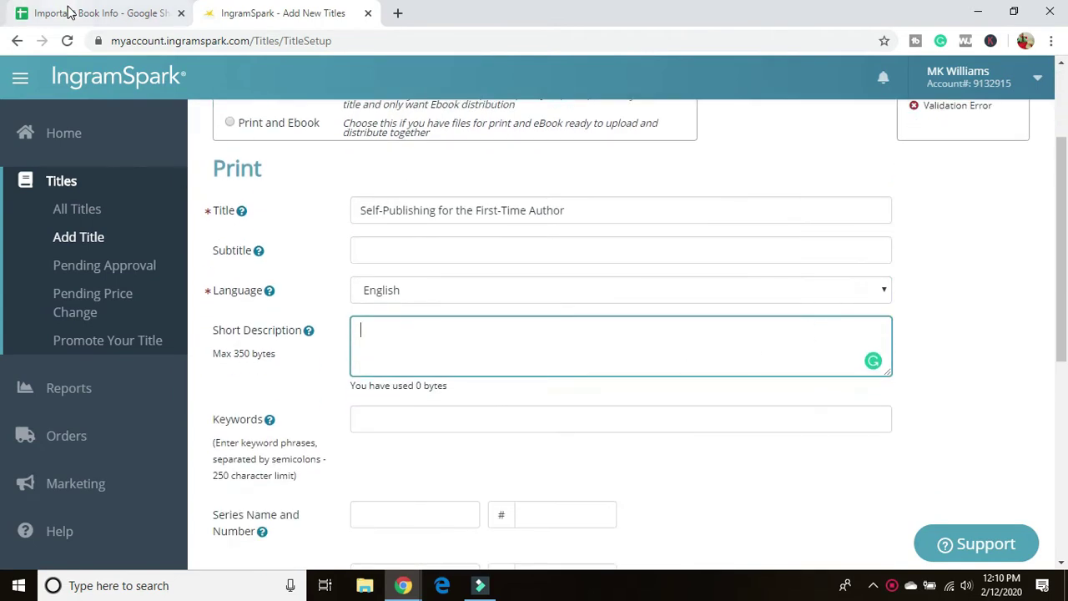
- Copy the blurb's closing sentences, 'There are lots of online gurus' to 'your first book.', from the AYA Book Descriptions doc
{"action": "left_click", "coordinate": [397, 13]}
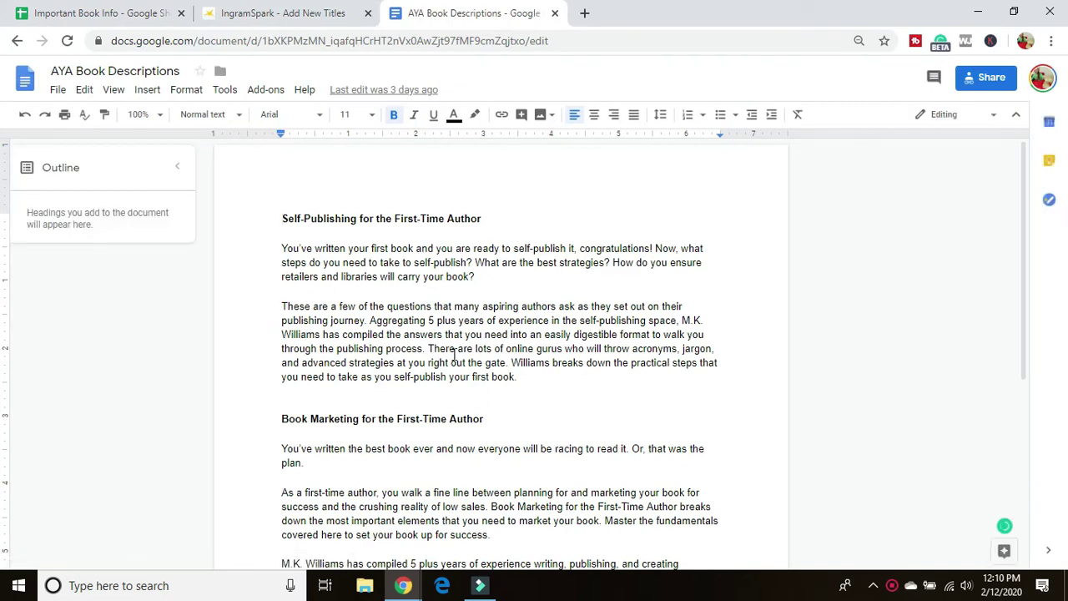
{"action": "left_click_drag", "start_coordinate": [429, 345], "coordinate": [528, 377]}
{"action": "key", "text": "ctrl+c"}
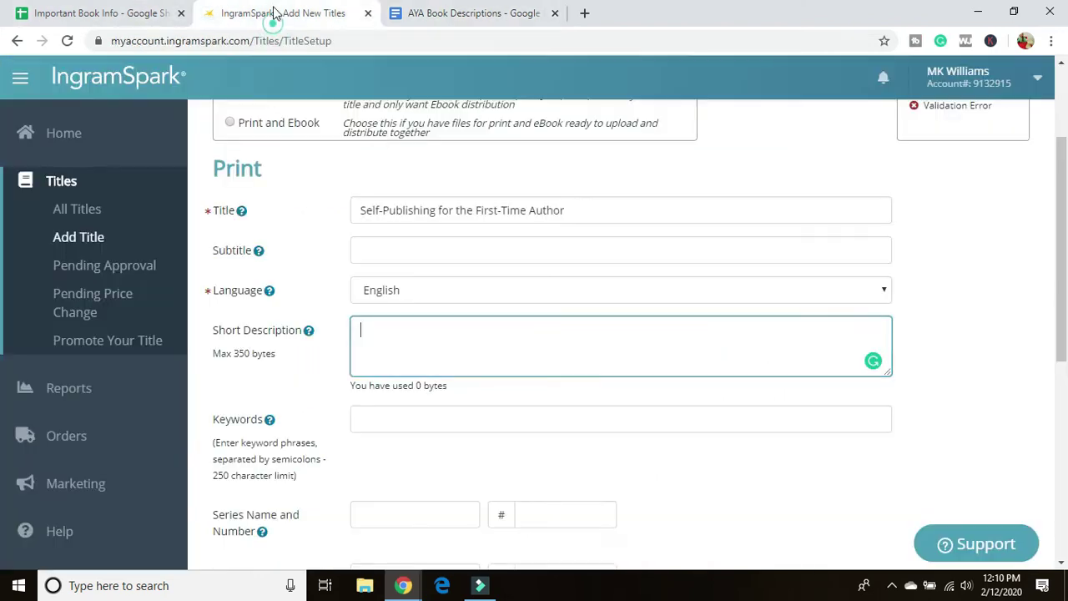
{"action": "left_click", "coordinate": [275, 13]}
- Paste the short description and enter keywords 'self-publishing; self publish a book; publishing; author guide'
{"action": "key", "text": "ctrl+v"}
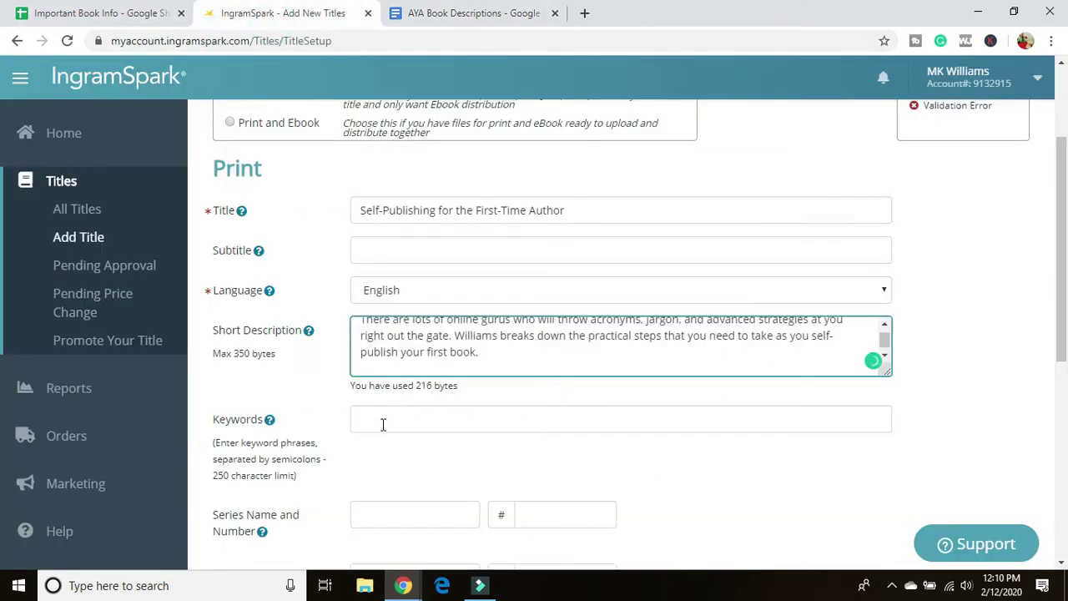
{"action": "left_click", "coordinate": [372, 422]}
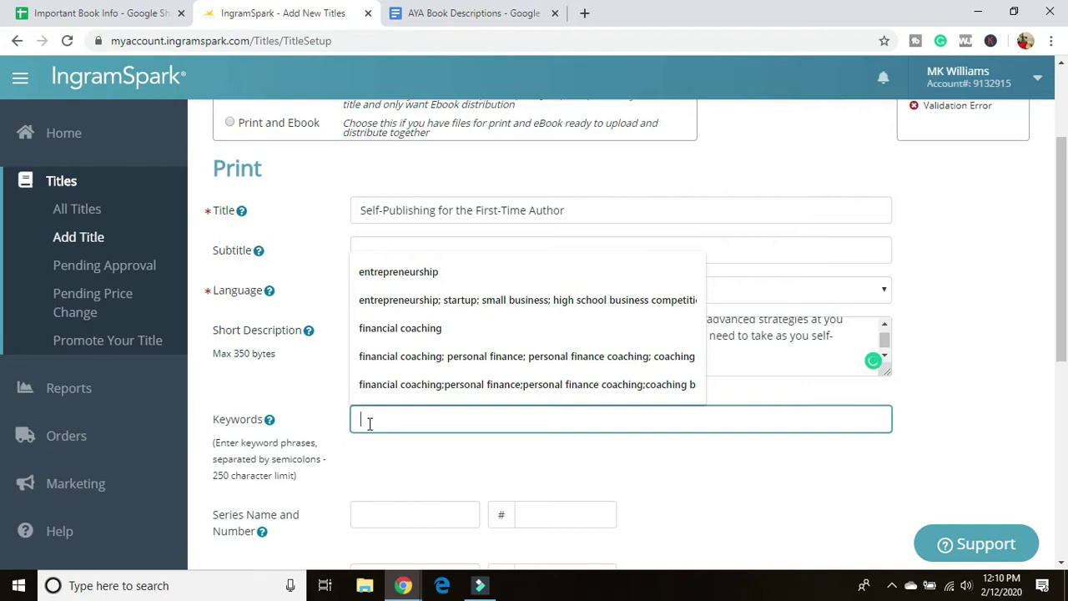
{"action": "type", "text": "self-p"}
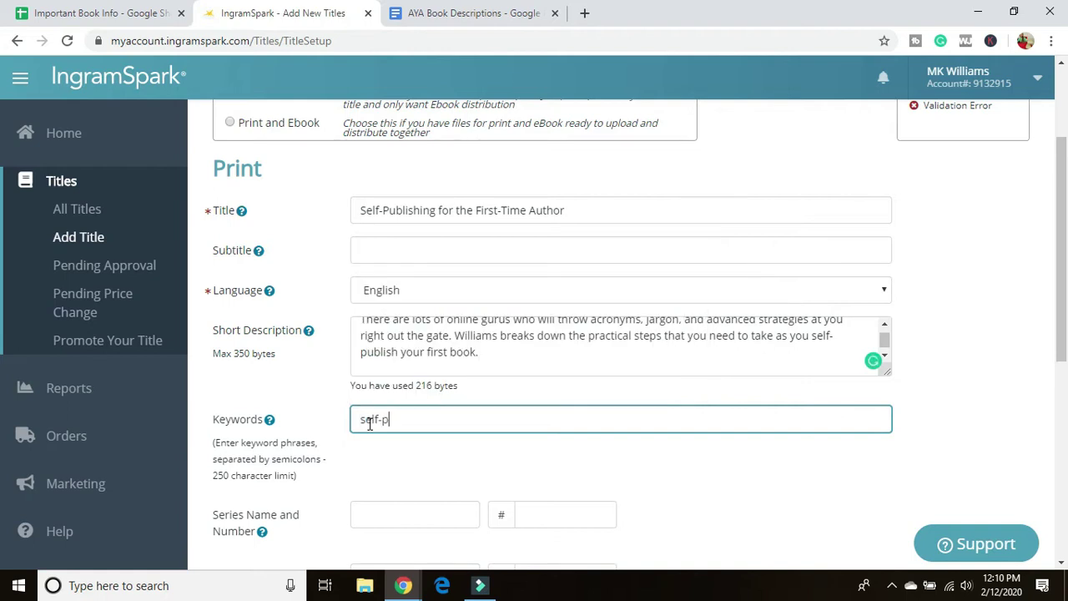
{"action": "type", "text": "ublishing; self publish a book; p"}
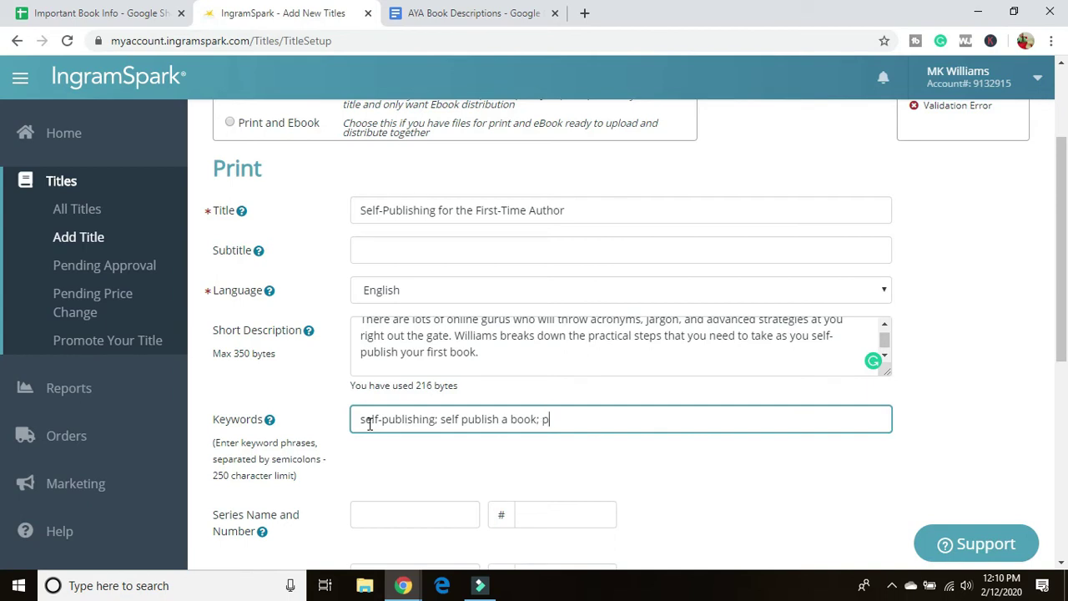
{"action": "type", "text": "ublishing; author guid"}
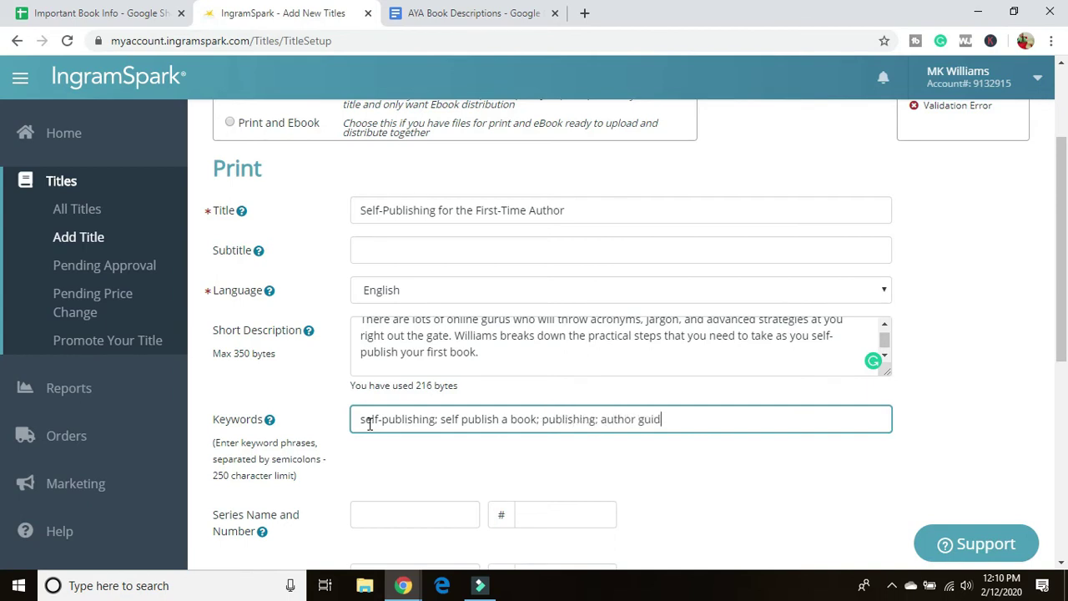
{"action": "type", "text": "e"}
- Set the series name to 'Author Your Ambition', number 1
{"action": "scroll", "coordinate": [369, 424], "scroll_direction": "down", "scroll_amount": 3}
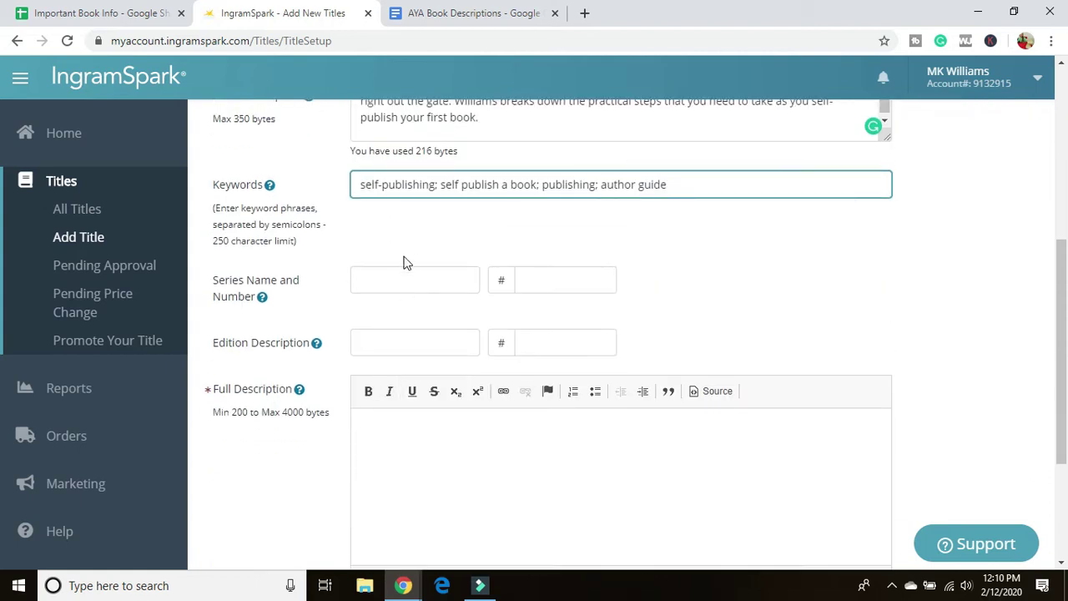
{"action": "left_click", "coordinate": [388, 279]}
{"action": "type", "text": "Auth"}
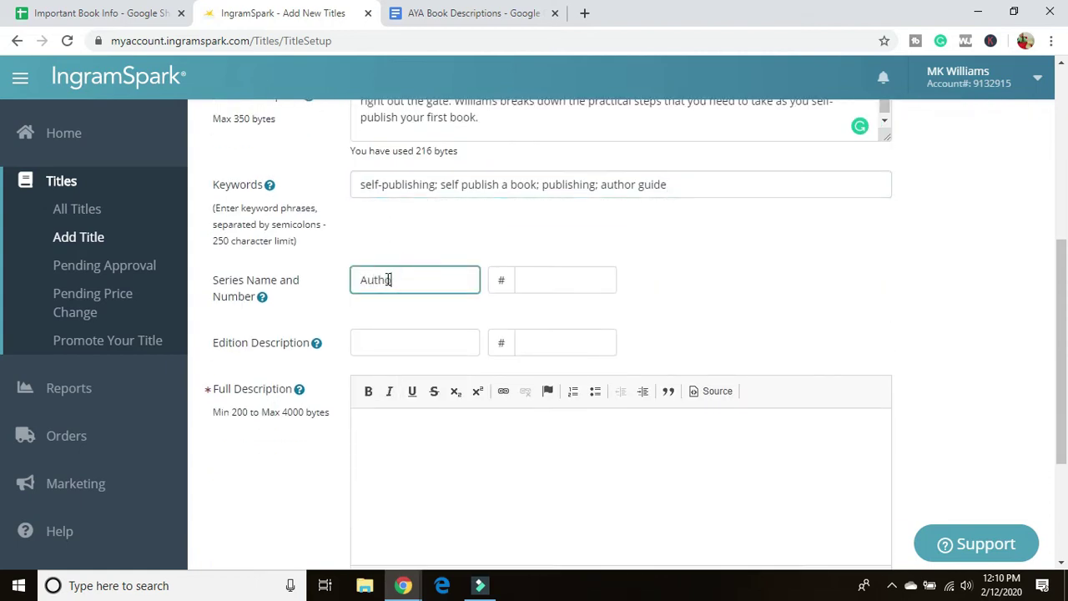
{"action": "type", "text": "or Your Ambition"}
{"action": "key", "text": "Tab"}
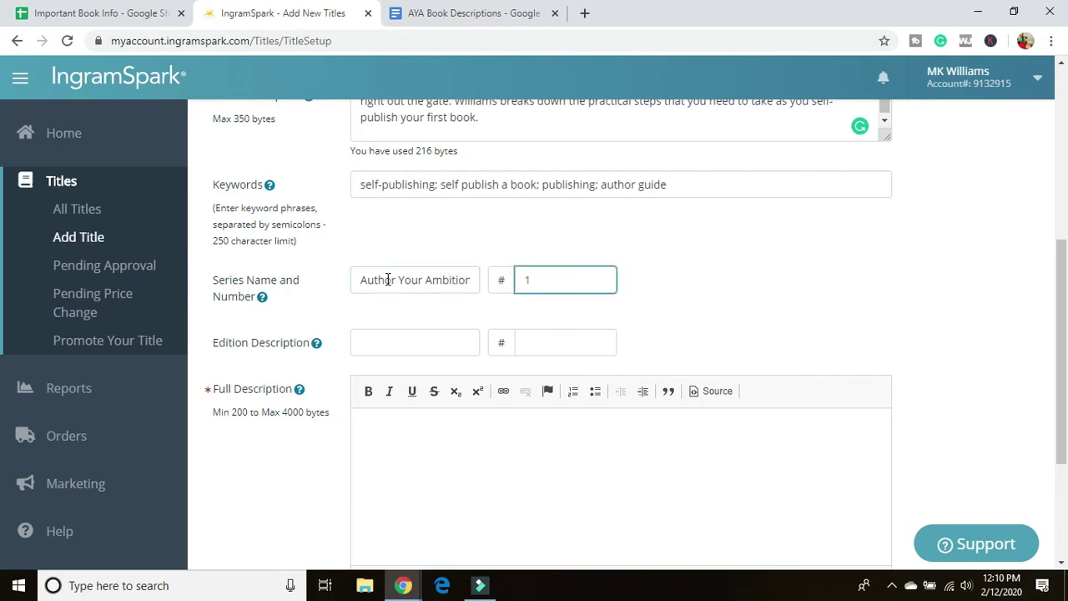
- Copy both paragraphs of the Self-Publishing blurb from the descriptions doc
{"action": "left_click", "coordinate": [468, 446]}
{"action": "scroll", "coordinate": [467, 445], "scroll_direction": "down", "scroll_amount": 2}
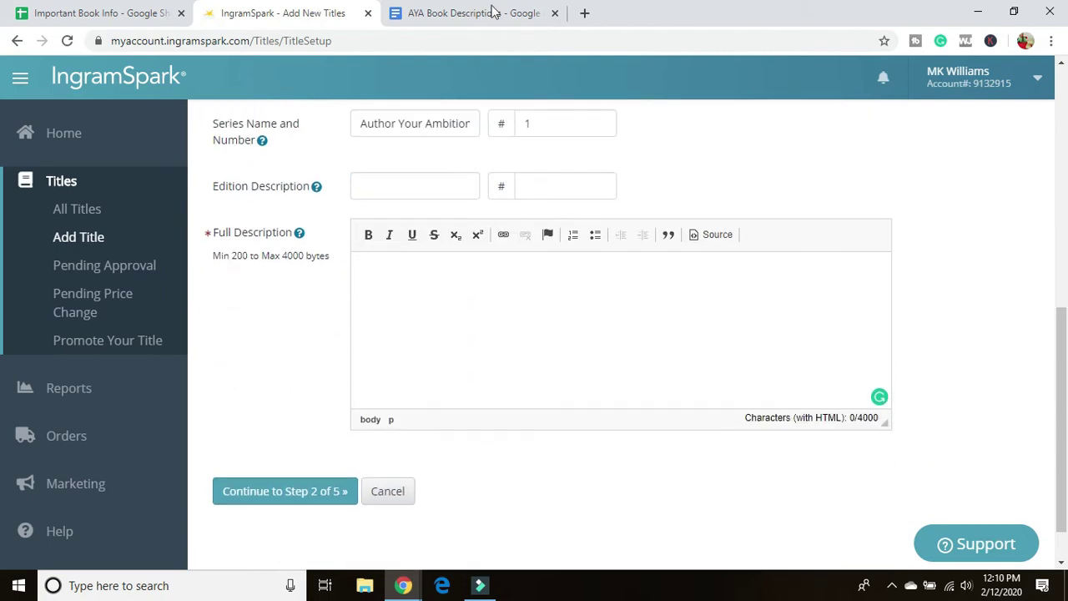
{"action": "left_click", "coordinate": [467, 10]}
{"action": "left_click", "coordinate": [302, 274]}
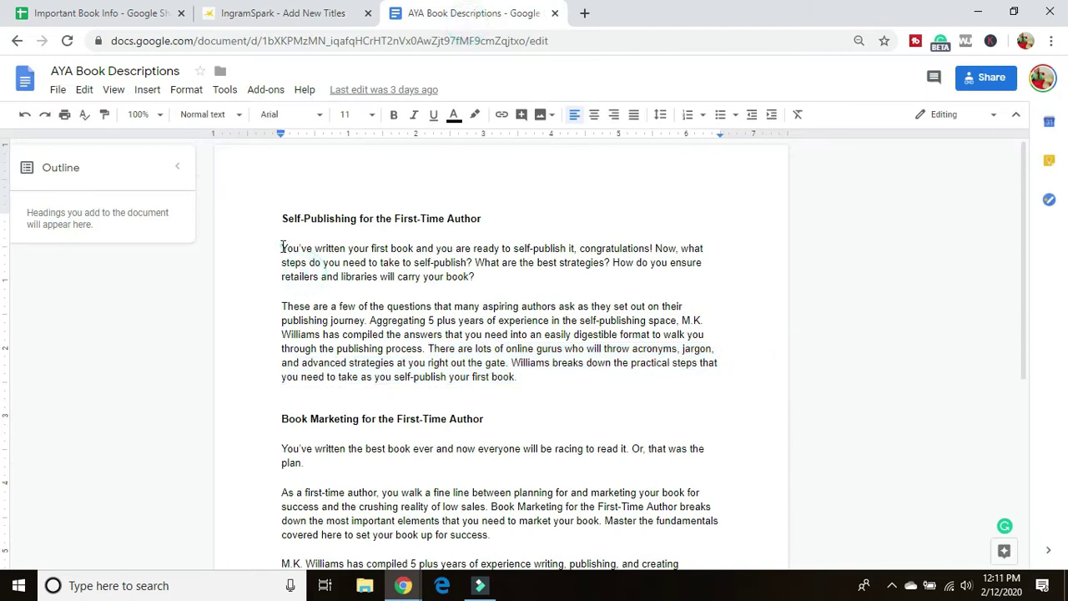
{"action": "left_click_drag", "start_coordinate": [282, 248], "coordinate": [554, 376]}
{"action": "key", "text": "ctrl+c"}
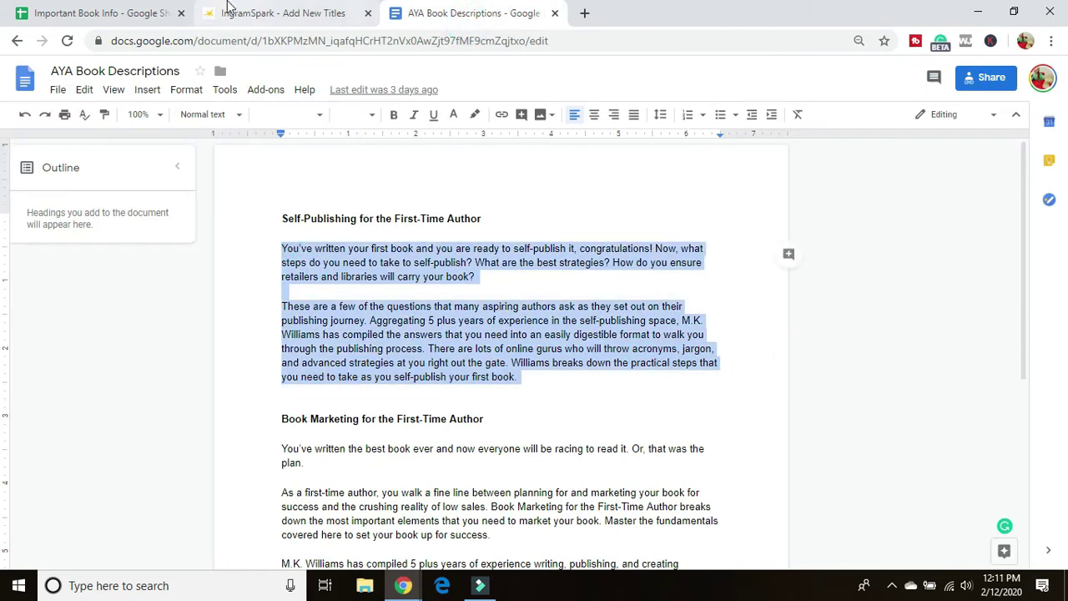
- Paste the blurb as the full description and continue to the contributors step
{"action": "left_click", "coordinate": [275, 12]}
{"action": "key", "text": "ctrl+v"}
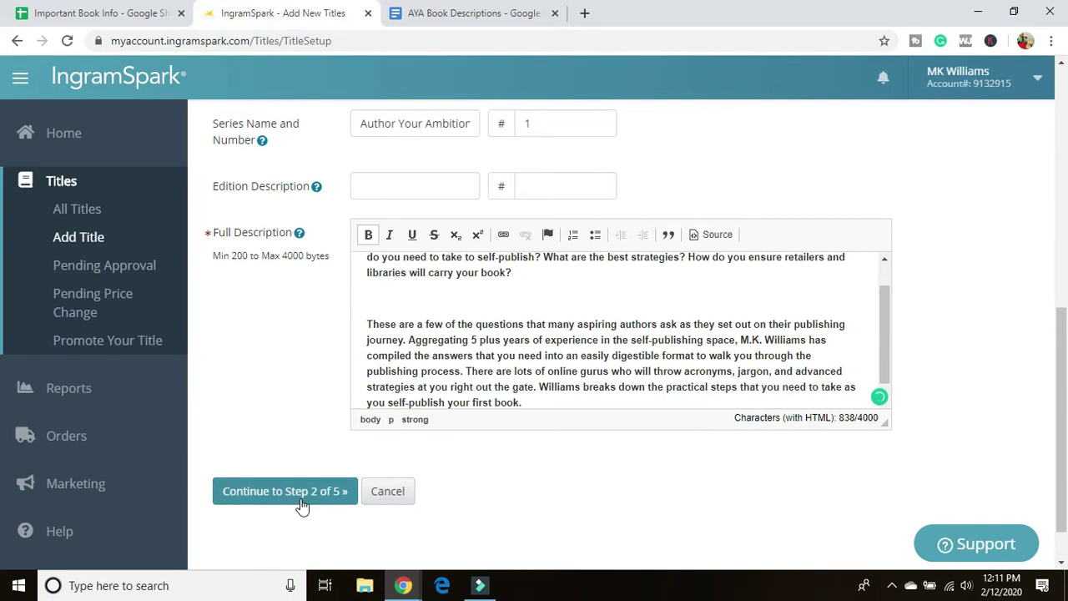
{"action": "left_click", "coordinate": [300, 500]}
- Enter the author's last and first names as contributor, leaving the middle name empty
{"action": "scroll", "coordinate": [431, 370], "scroll_direction": "down", "scroll_amount": 2}
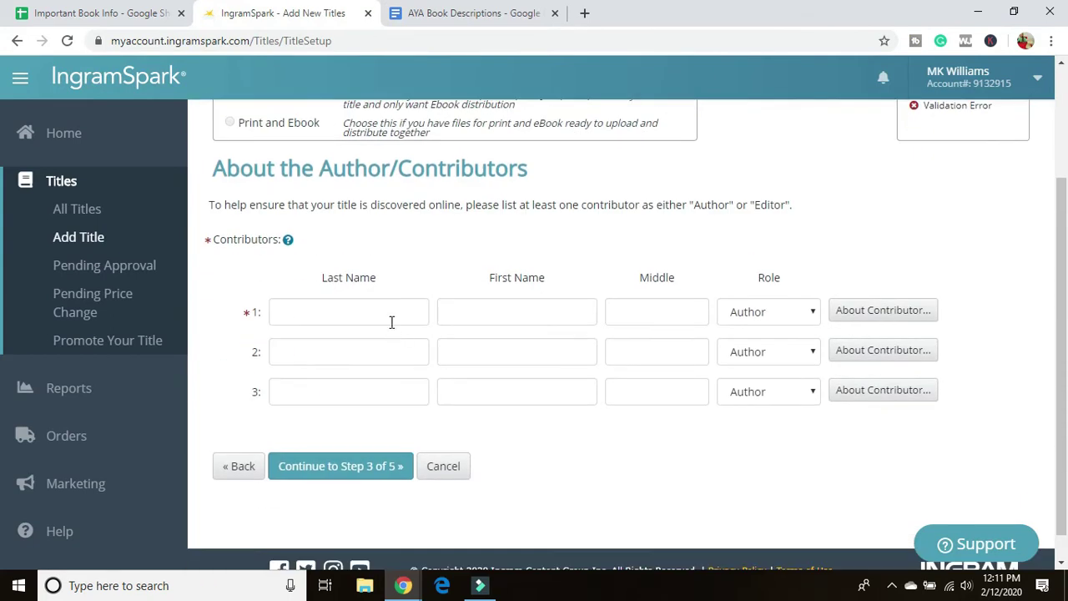
{"action": "left_click", "coordinate": [391, 320]}
{"action": "type", "text": "Williams"}
{"action": "key", "text": "Tab"}
{"action": "type", "text": "M.K."}
{"action": "key", "text": "Tab"}
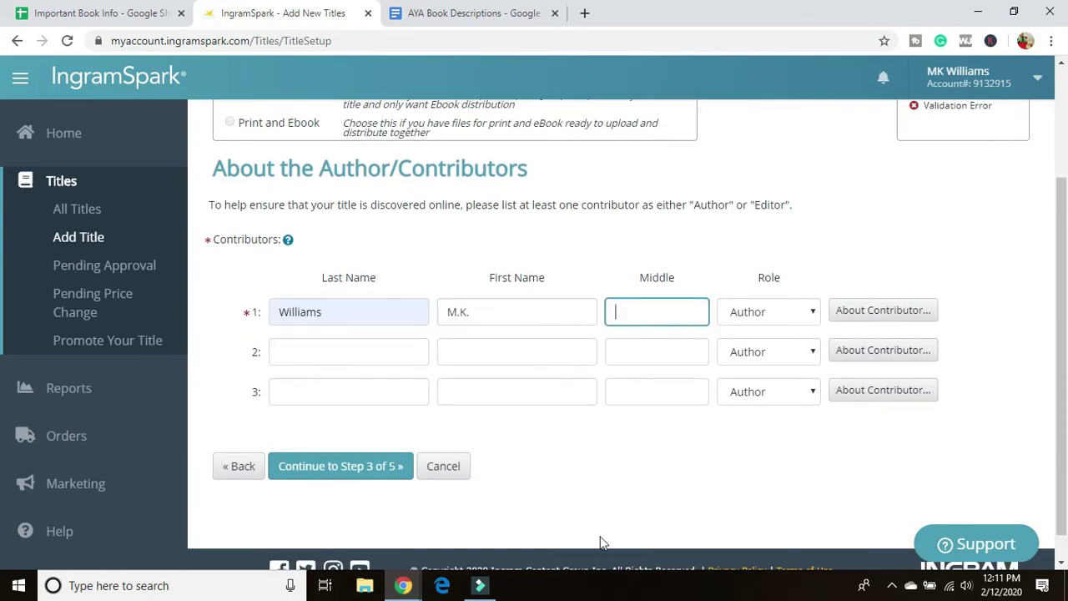
{"action": "left_click", "coordinate": [599, 538]}
{"action": "left_click", "coordinate": [330, 467]}
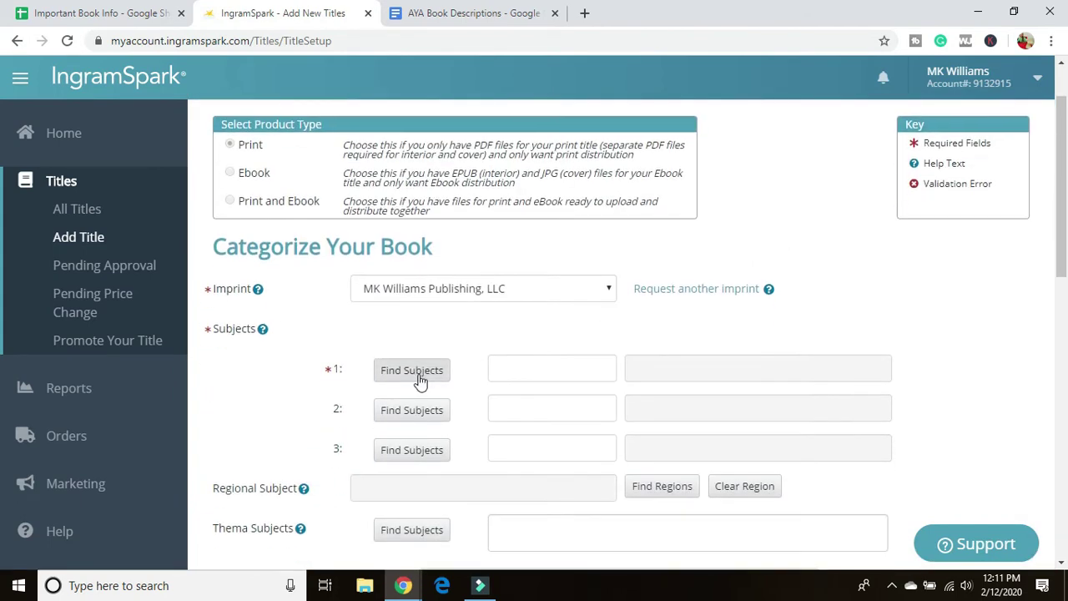
- Set subject 1 to Writing / Authorship (LAN002000) via a 'writing' subject search
{"action": "left_click", "coordinate": [409, 369]}
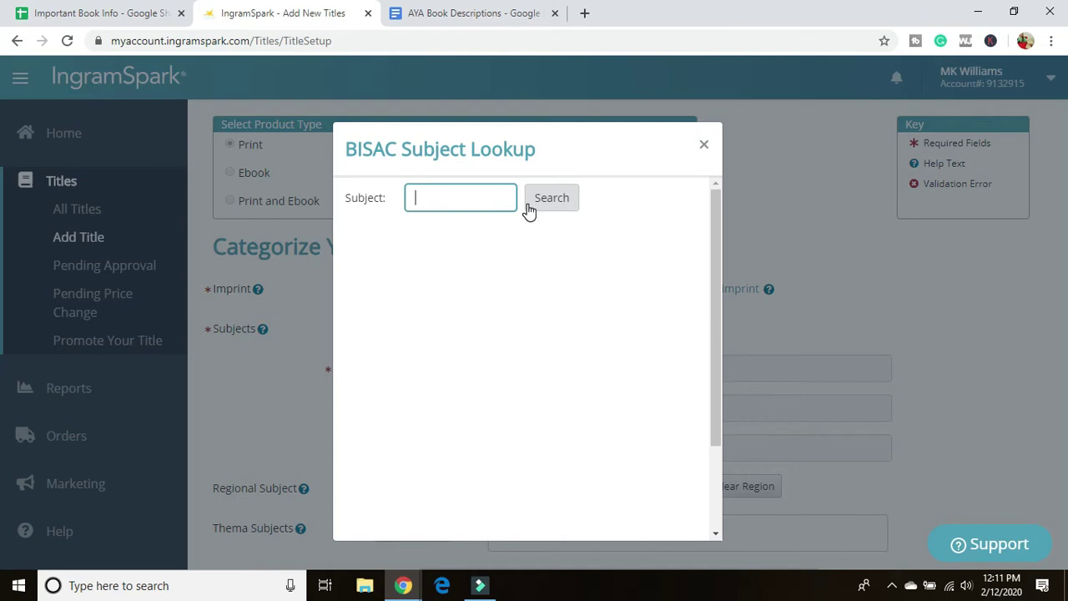
{"action": "type", "text": "publish"}
{"action": "left_click", "coordinate": [528, 204]}
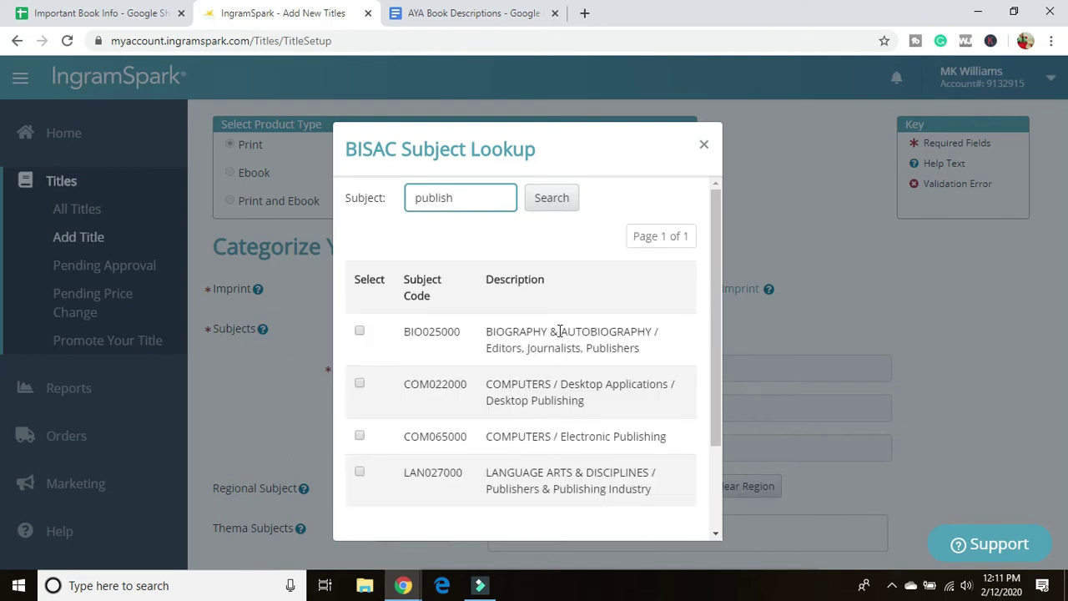
{"action": "scroll", "coordinate": [559, 344], "scroll_direction": "down", "scroll_amount": 1}
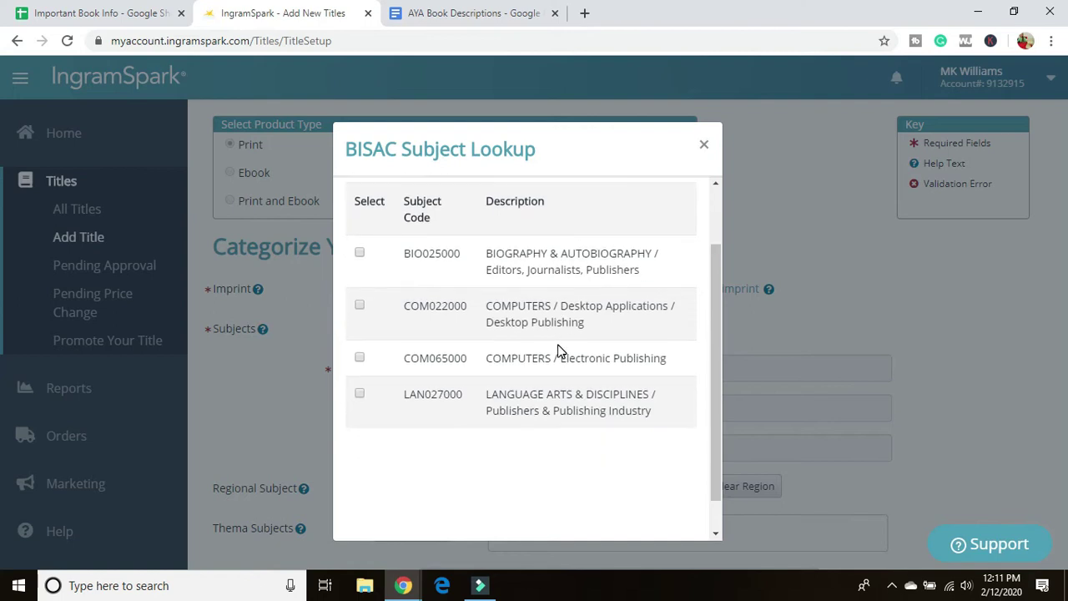
{"action": "scroll", "coordinate": [579, 392], "scroll_direction": "up", "scroll_amount": 1}
{"action": "double_click", "coordinate": [461, 195]}
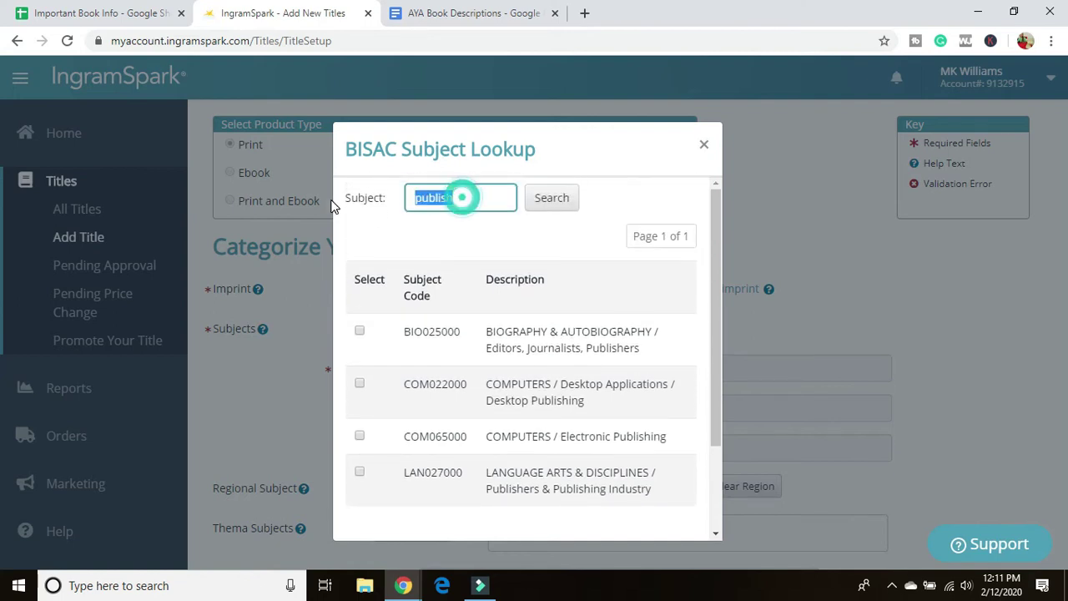
{"action": "type", "text": "writing"}
{"action": "key", "text": "Return"}
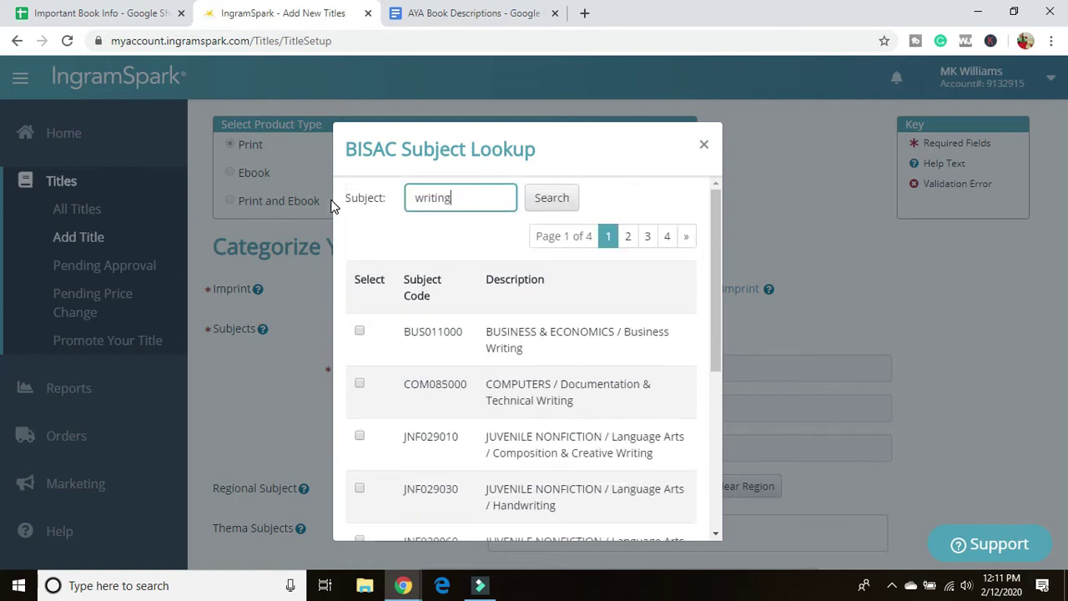
{"action": "scroll", "coordinate": [584, 367], "scroll_direction": "down", "scroll_amount": 1}
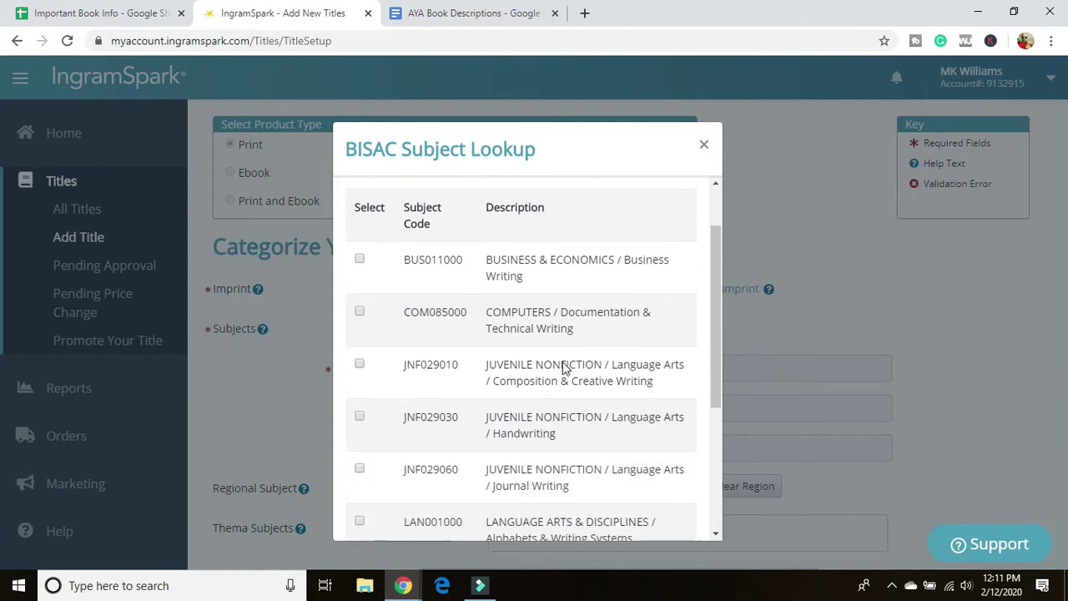
{"action": "scroll", "coordinate": [555, 367], "scroll_direction": "down", "scroll_amount": 1}
{"action": "scroll", "coordinate": [561, 377], "scroll_direction": "down", "scroll_amount": 1}
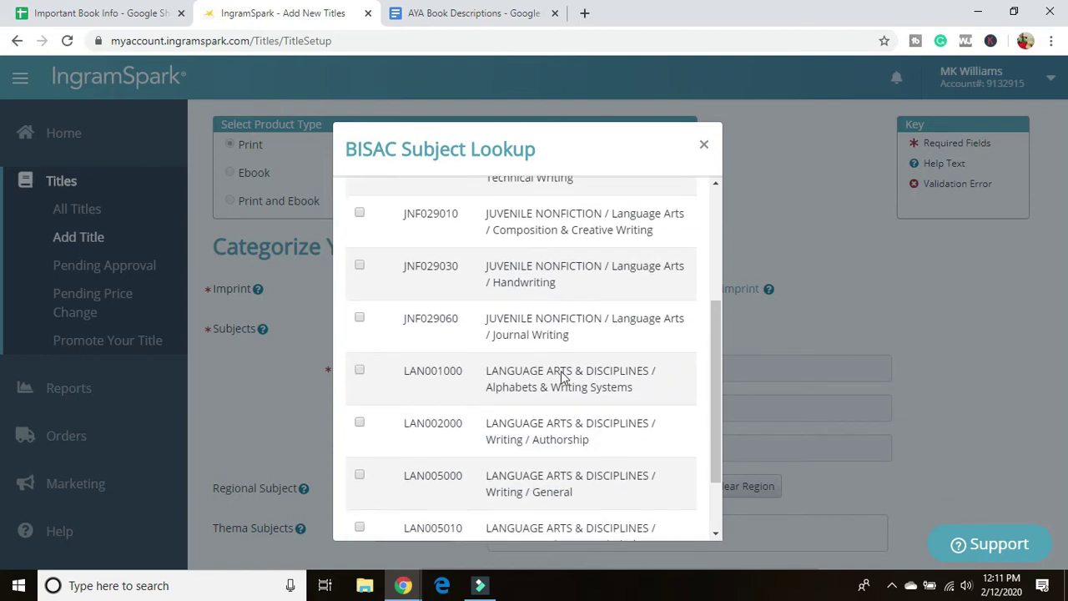
{"action": "left_click", "coordinate": [358, 412]}
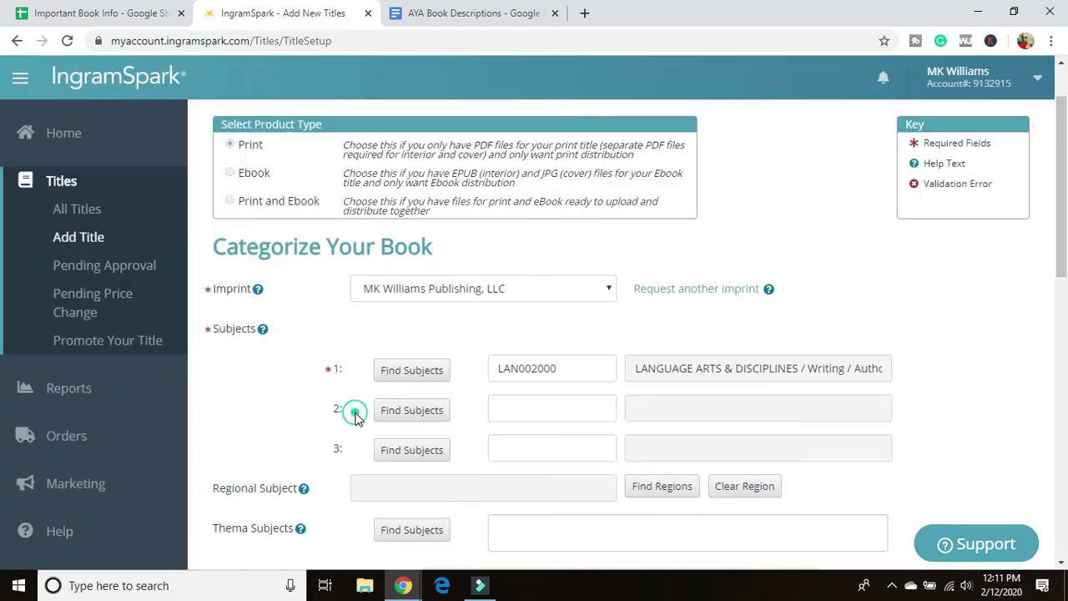
- Set subject 2 to Writing / Business Aspects (LAN005020)
{"action": "left_click", "coordinate": [386, 414]}
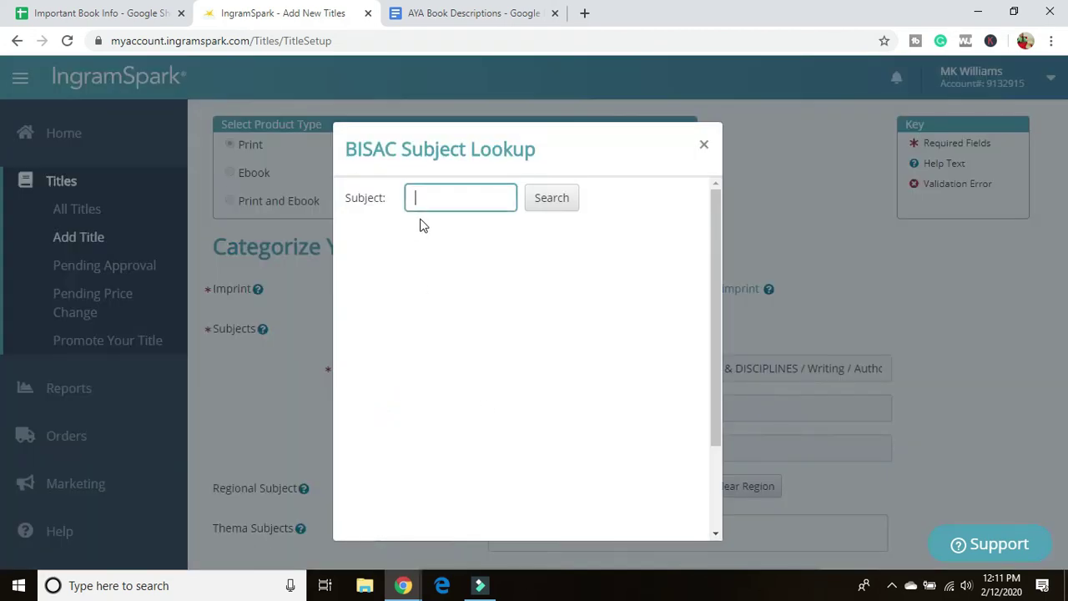
{"action": "type", "text": "writing"}
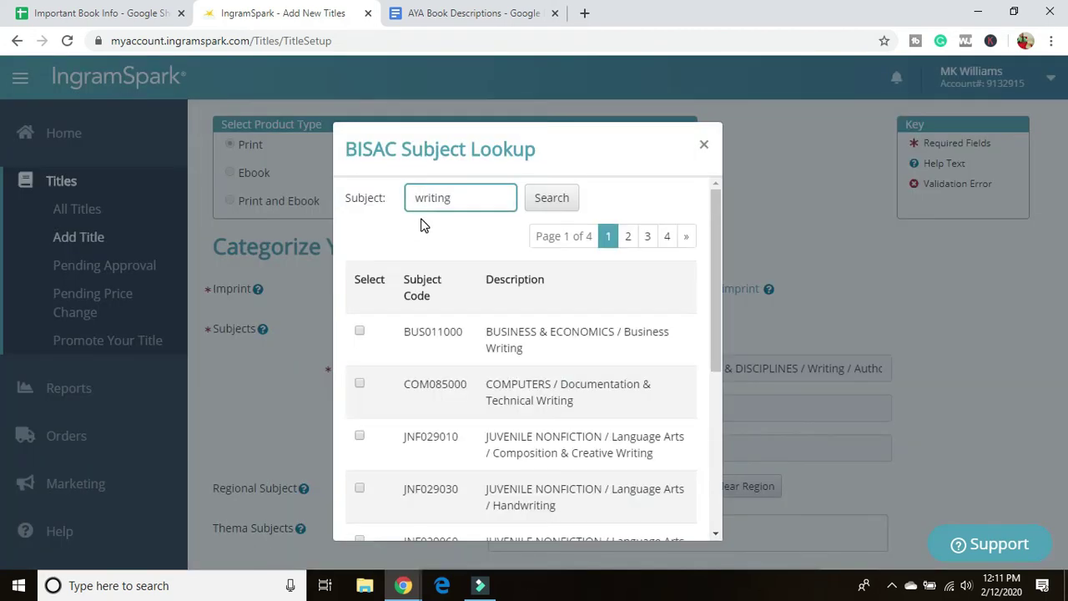
{"action": "scroll", "coordinate": [466, 301], "scroll_direction": "down", "scroll_amount": 3}
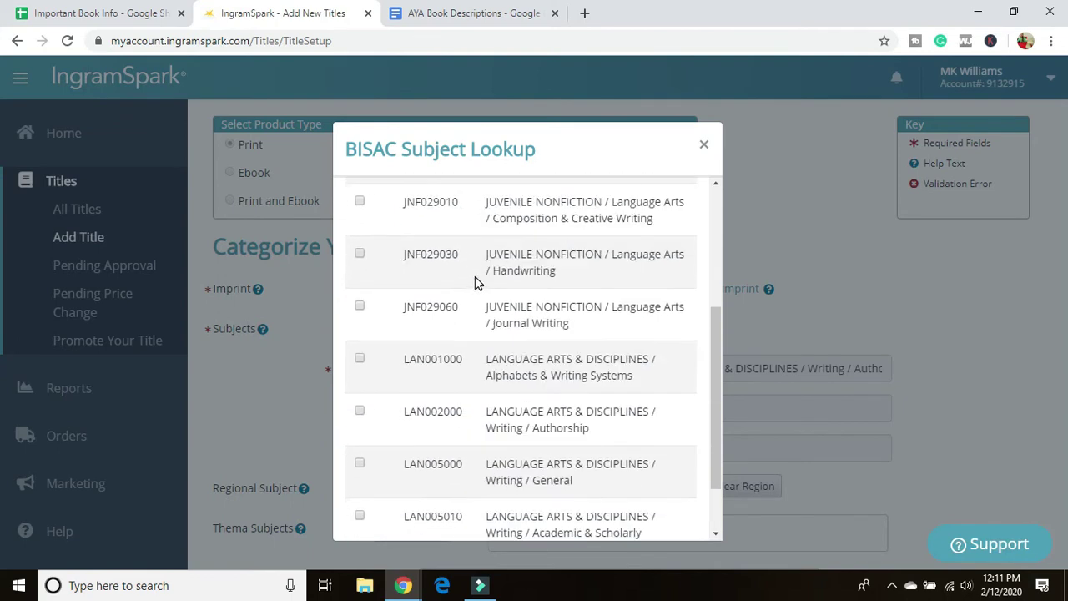
{"action": "scroll", "coordinate": [477, 283], "scroll_direction": "down", "scroll_amount": 1}
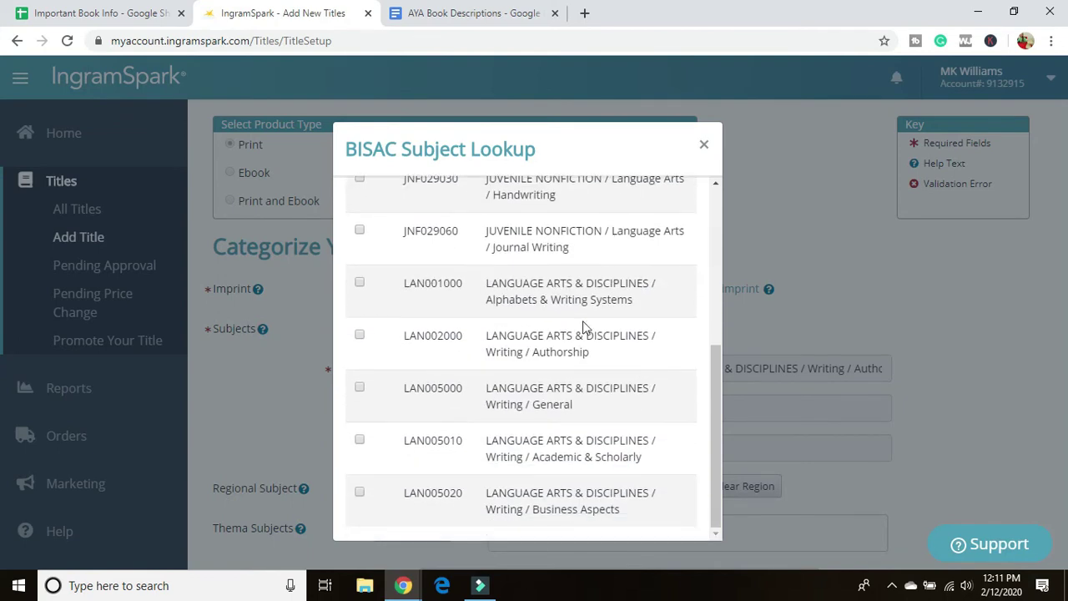
{"action": "scroll", "coordinate": [580, 342], "scroll_direction": "up", "scroll_amount": 4}
{"action": "scroll", "coordinate": [448, 437], "scroll_direction": "down", "scroll_amount": 4}
{"action": "left_click", "coordinate": [359, 494]}
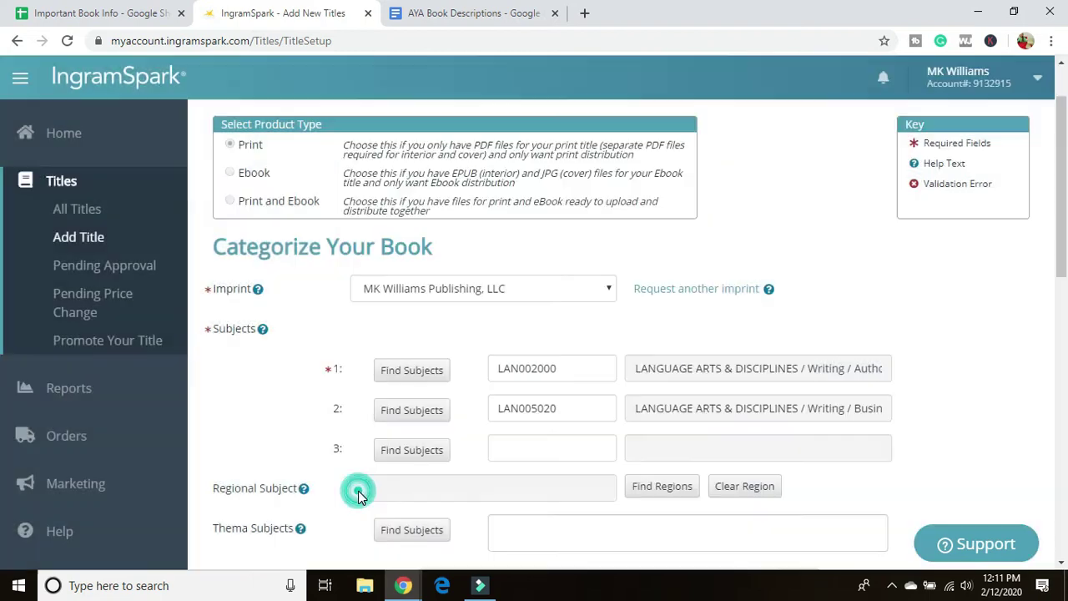
- Set subject 3 to Writing / Fiction Writing (LAN005050), found on the second results page
{"action": "left_click", "coordinate": [405, 451]}
{"action": "type", "text": "writing"}
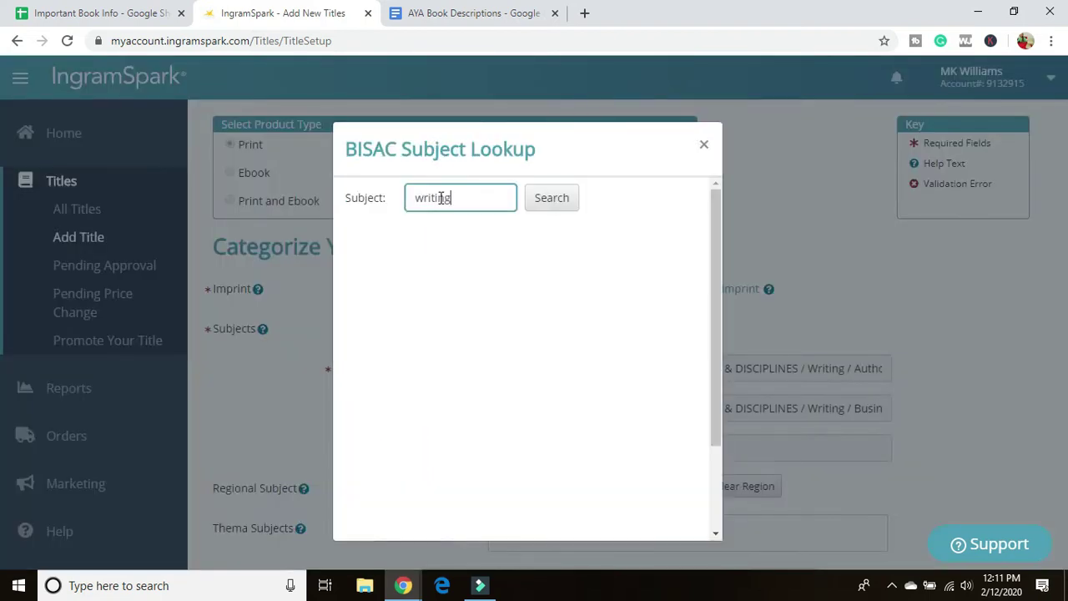
{"action": "key", "text": "Return"}
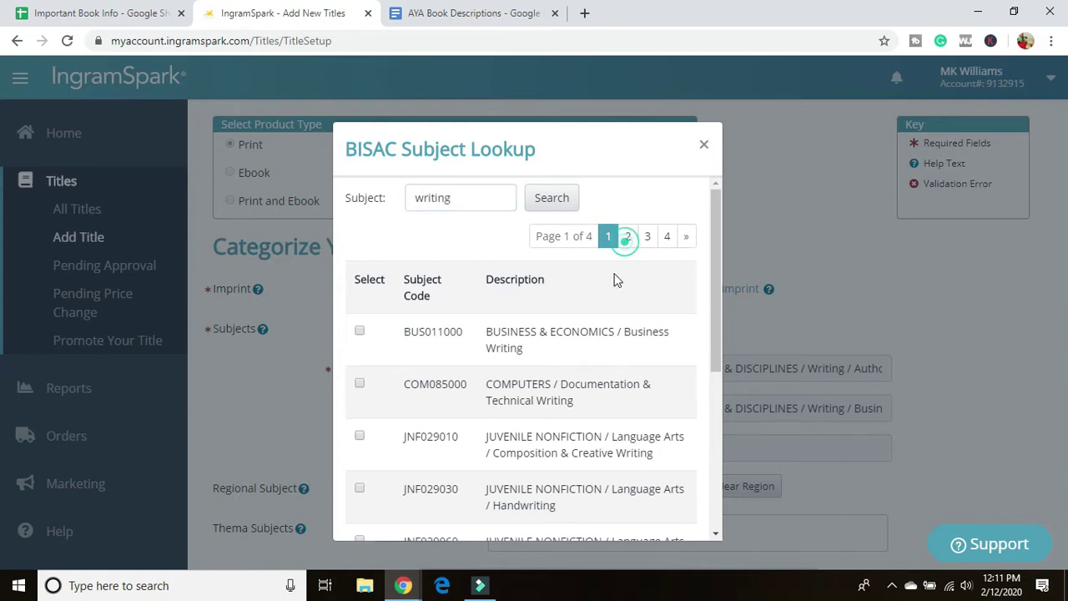
{"action": "left_click", "coordinate": [627, 236]}
{"action": "scroll", "coordinate": [525, 338], "scroll_direction": "down", "scroll_amount": 1}
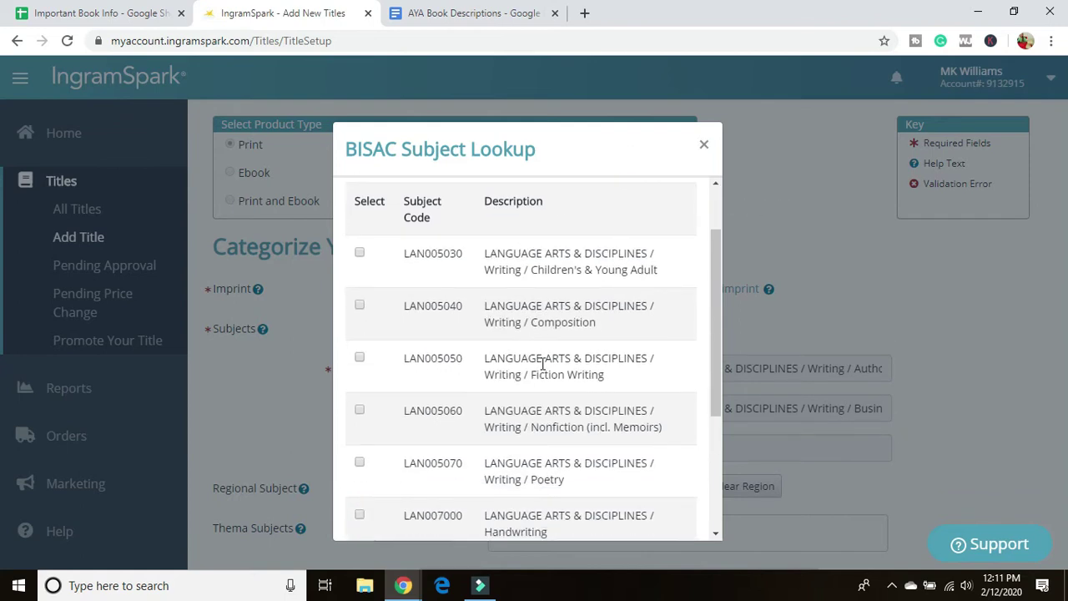
{"action": "scroll", "coordinate": [537, 407], "scroll_direction": "down", "scroll_amount": 2}
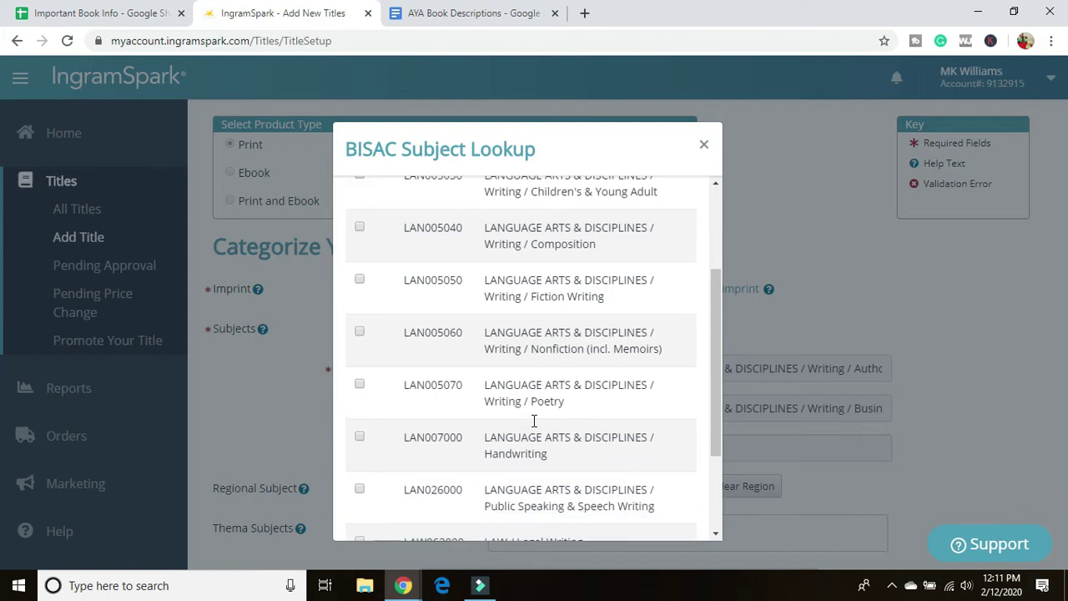
{"action": "scroll", "coordinate": [565, 446], "scroll_direction": "down", "scroll_amount": 1}
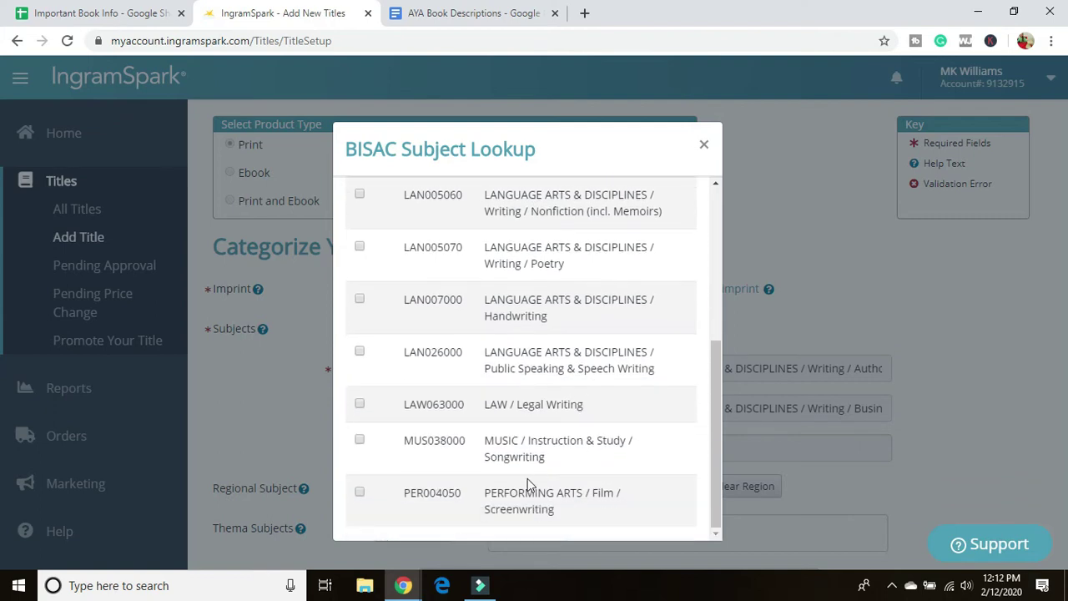
{"action": "scroll", "coordinate": [619, 234], "scroll_direction": "up", "scroll_amount": 4}
{"action": "left_click", "coordinate": [646, 236]}
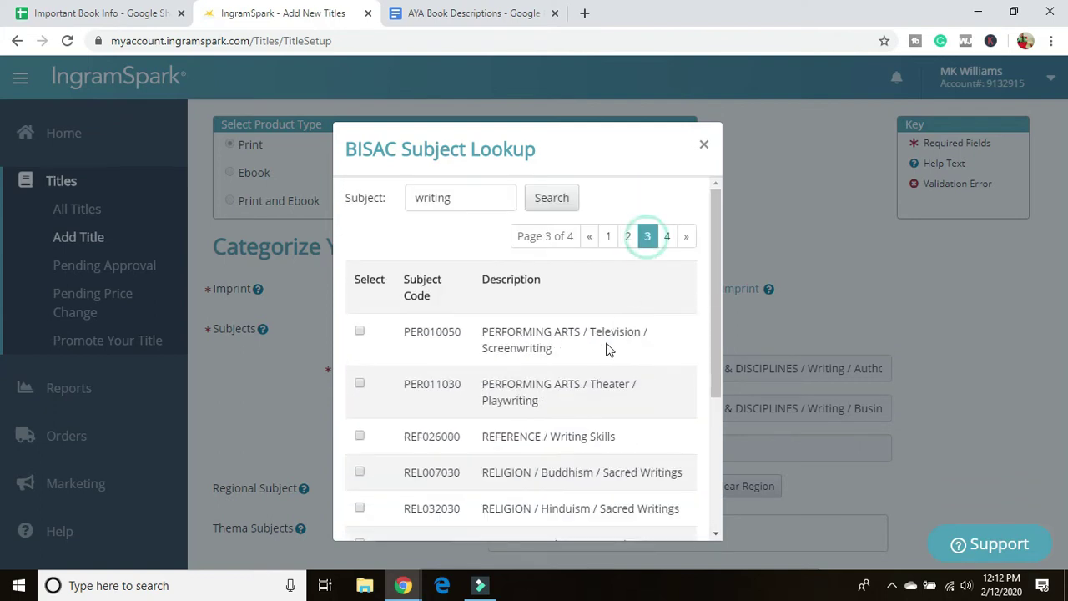
{"action": "scroll", "coordinate": [593, 380], "scroll_direction": "down", "scroll_amount": 3}
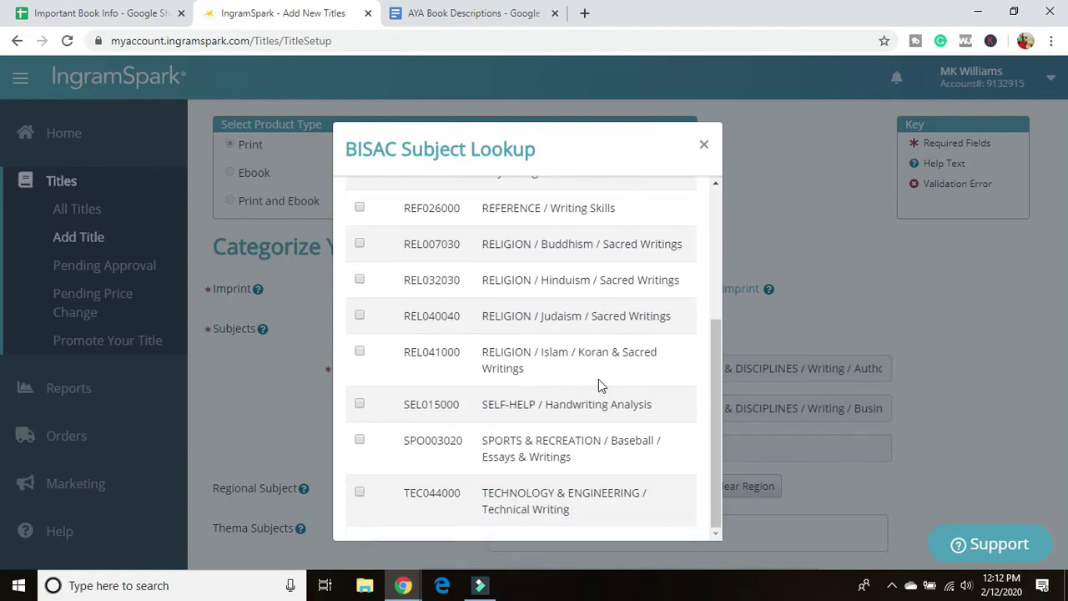
{"action": "scroll", "coordinate": [598, 379], "scroll_direction": "up", "scroll_amount": 3}
{"action": "left_click", "coordinate": [668, 236]}
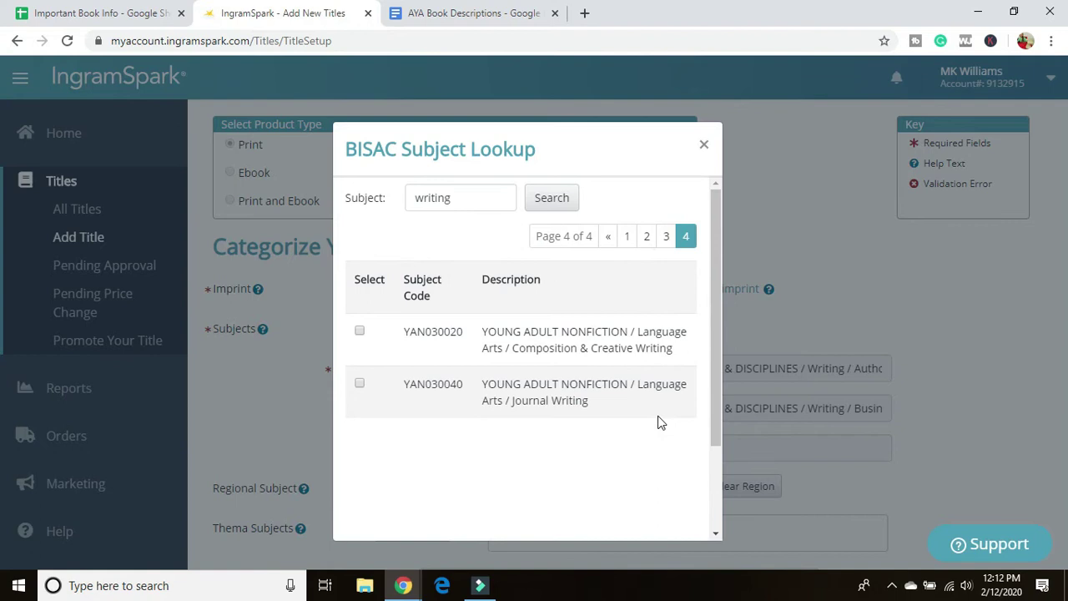
{"action": "left_click", "coordinate": [646, 236]}
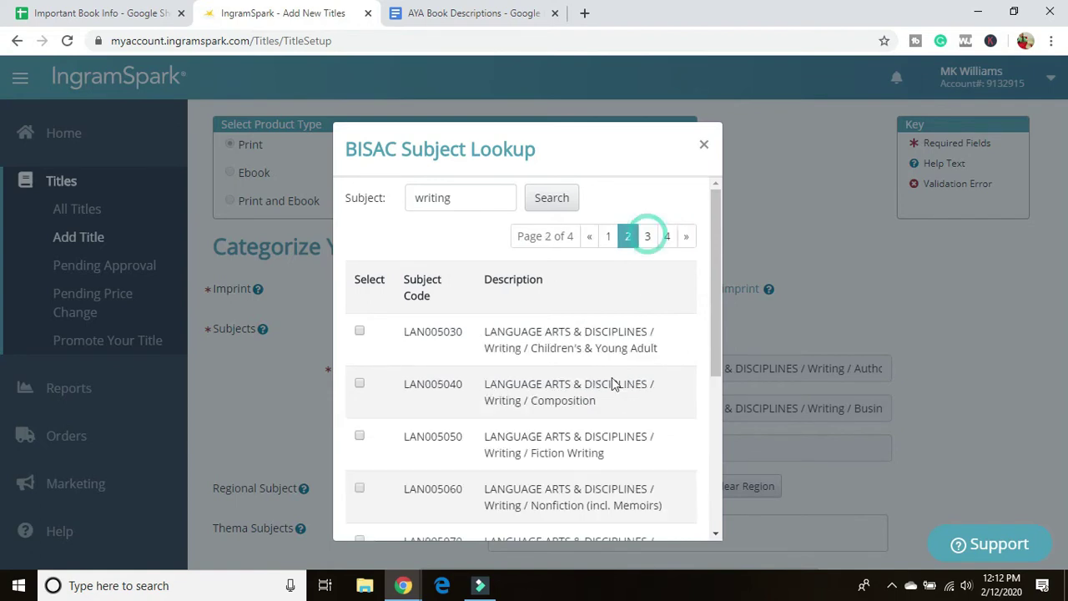
{"action": "scroll", "coordinate": [367, 451], "scroll_direction": "down", "scroll_amount": 1}
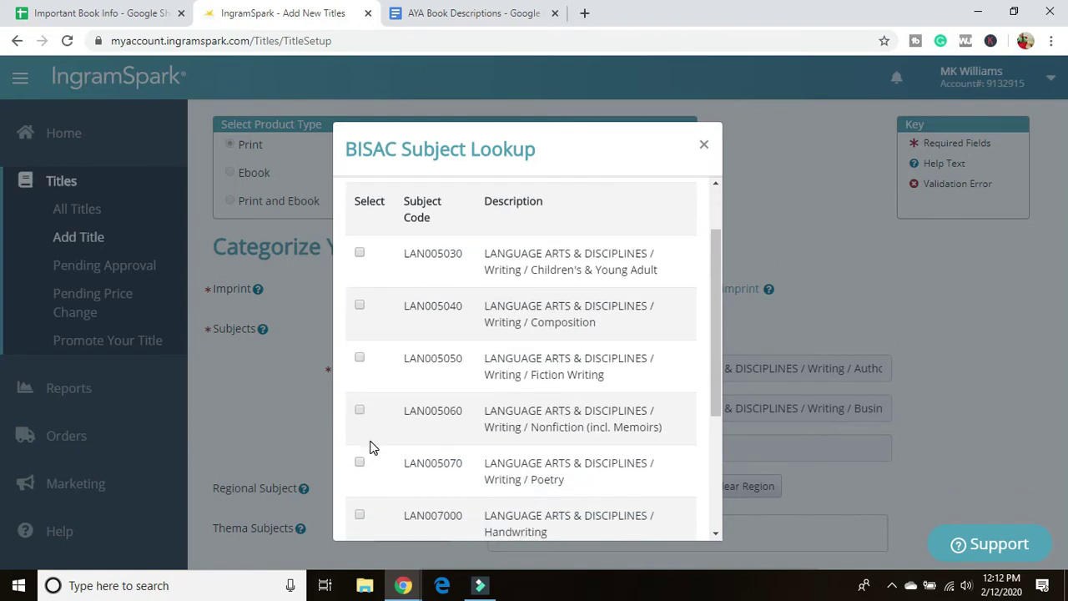
{"action": "scroll", "coordinate": [377, 425], "scroll_direction": "down", "scroll_amount": 2}
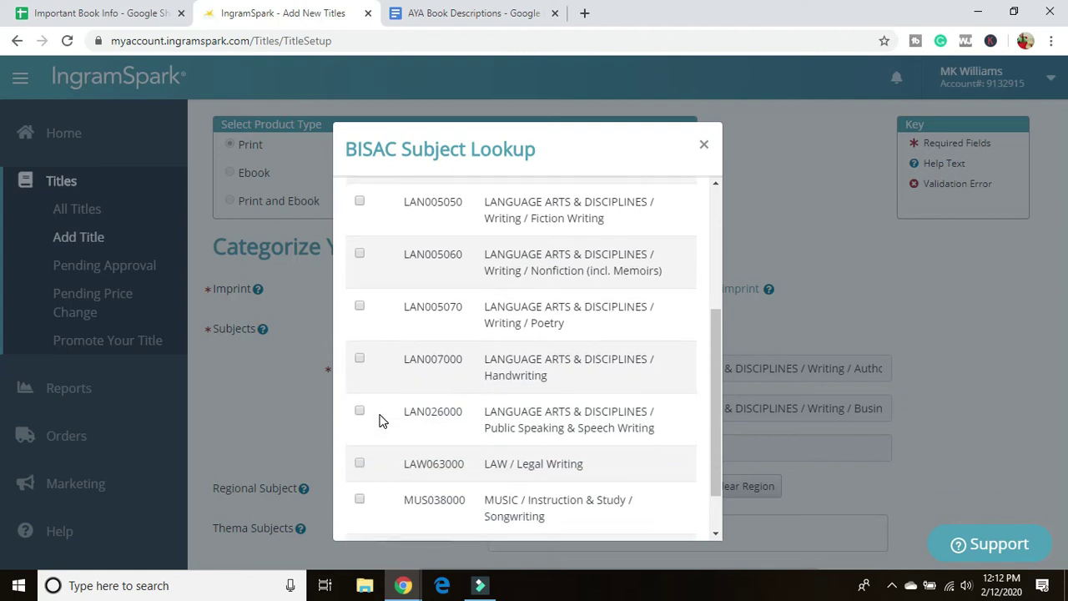
{"action": "scroll", "coordinate": [360, 265], "scroll_direction": "up", "scroll_amount": 3}
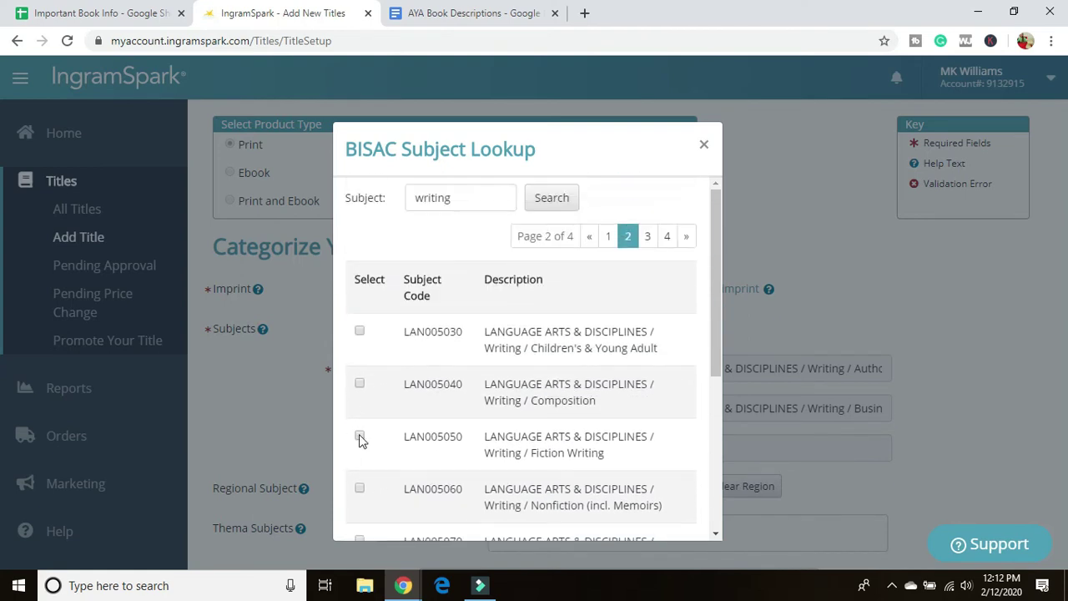
{"action": "left_click", "coordinate": [359, 435]}
- Set the audience to Trade/General (Adult)
{"action": "scroll", "coordinate": [259, 367], "scroll_direction": "down", "scroll_amount": 1}
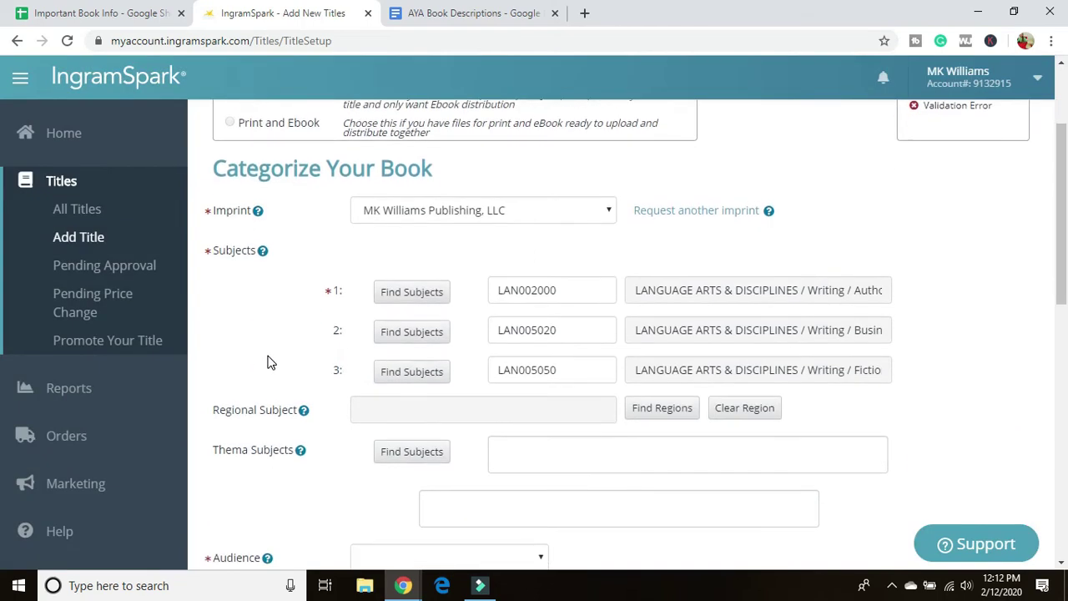
{"action": "scroll", "coordinate": [431, 372], "scroll_direction": "down", "scroll_amount": 2}
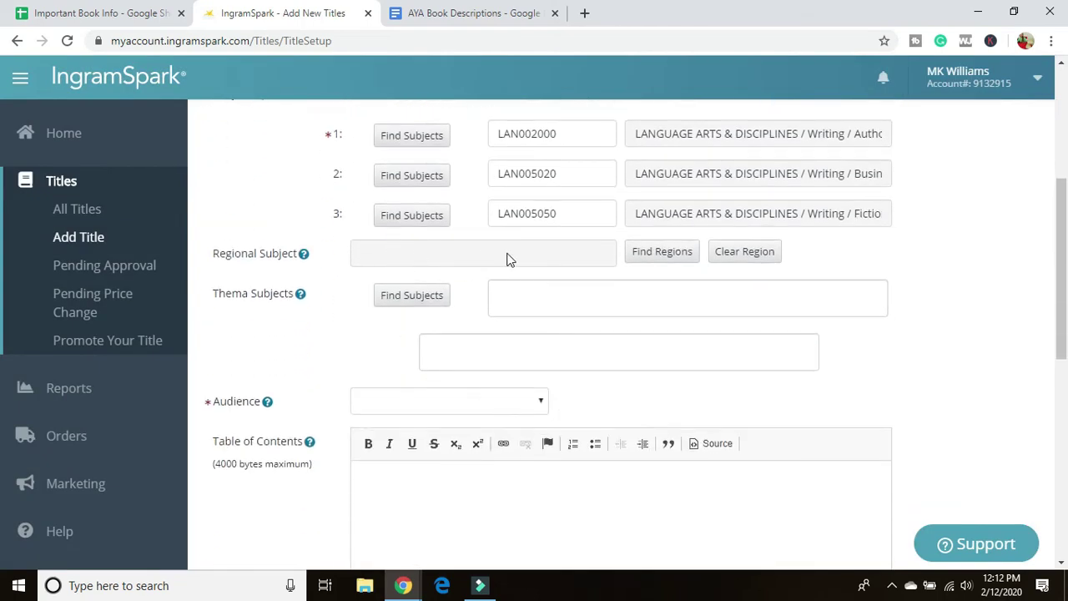
{"action": "left_click", "coordinate": [455, 401]}
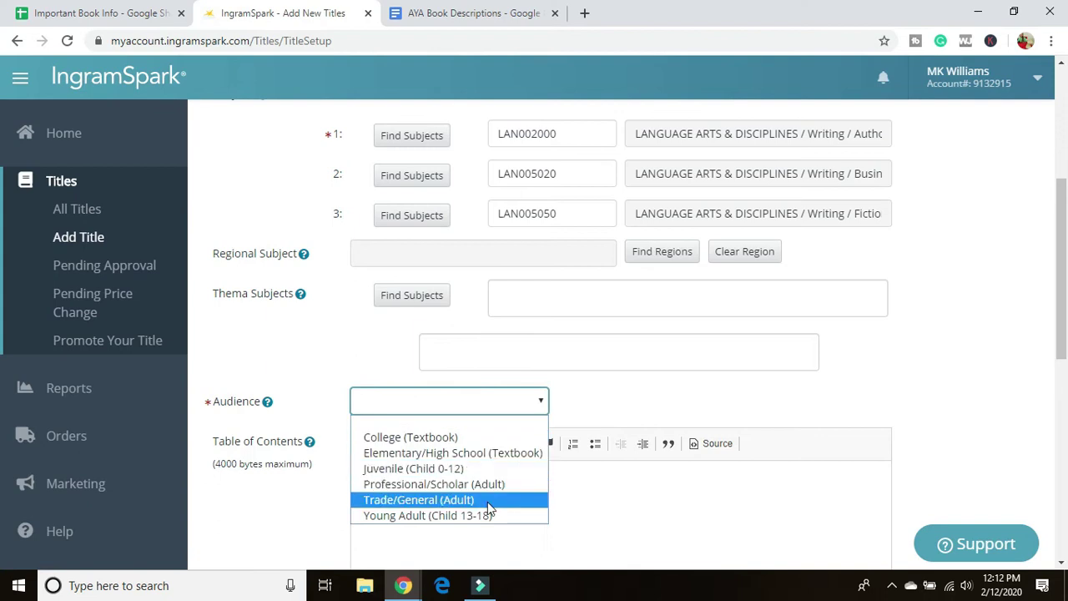
{"action": "left_click", "coordinate": [492, 500]}
- Paste the table of contents and remove all its links
{"action": "left_click", "coordinate": [308, 354]}
{"action": "scroll", "coordinate": [313, 371], "scroll_direction": "down", "scroll_amount": 2}
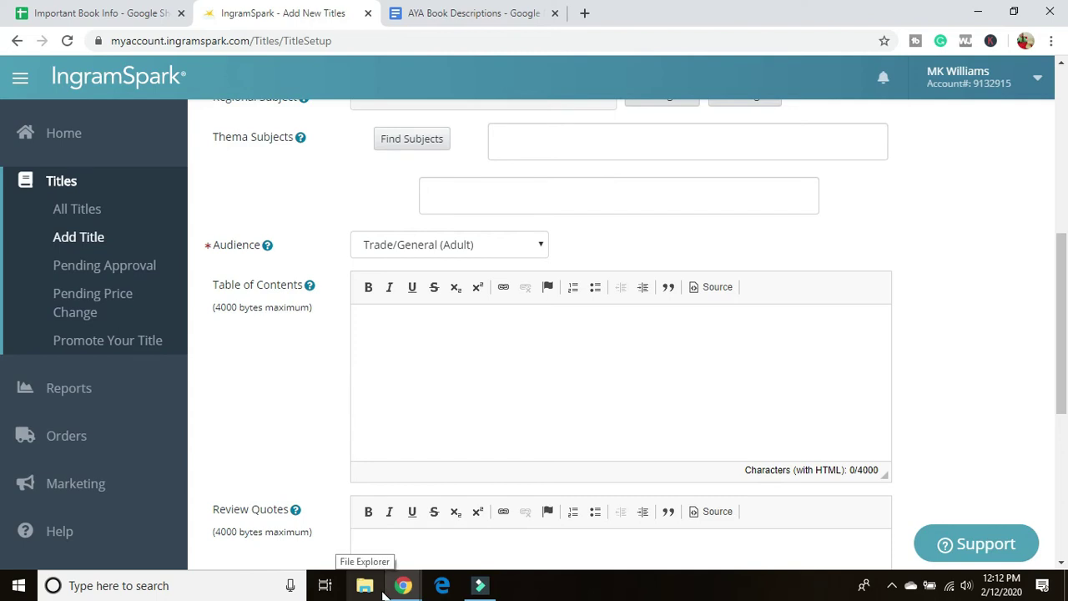
{"action": "left_click", "coordinate": [403, 584]}
{"action": "left_click", "coordinate": [489, 507]}
{"action": "left_click", "coordinate": [462, 330]}
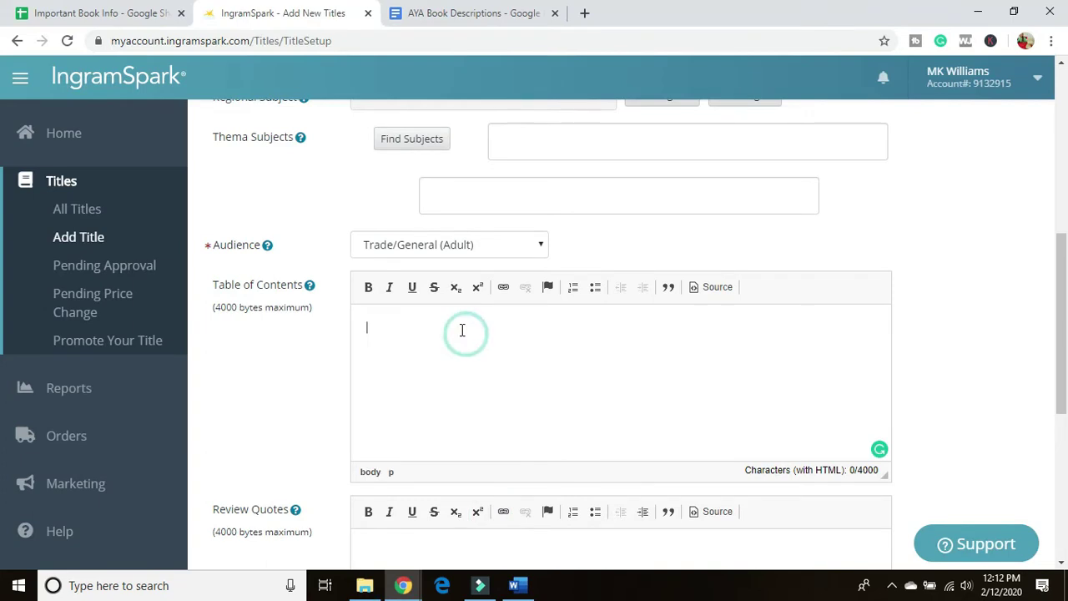
{"action": "right_click", "coordinate": [461, 330]}
{"action": "left_click", "coordinate": [483, 340]}
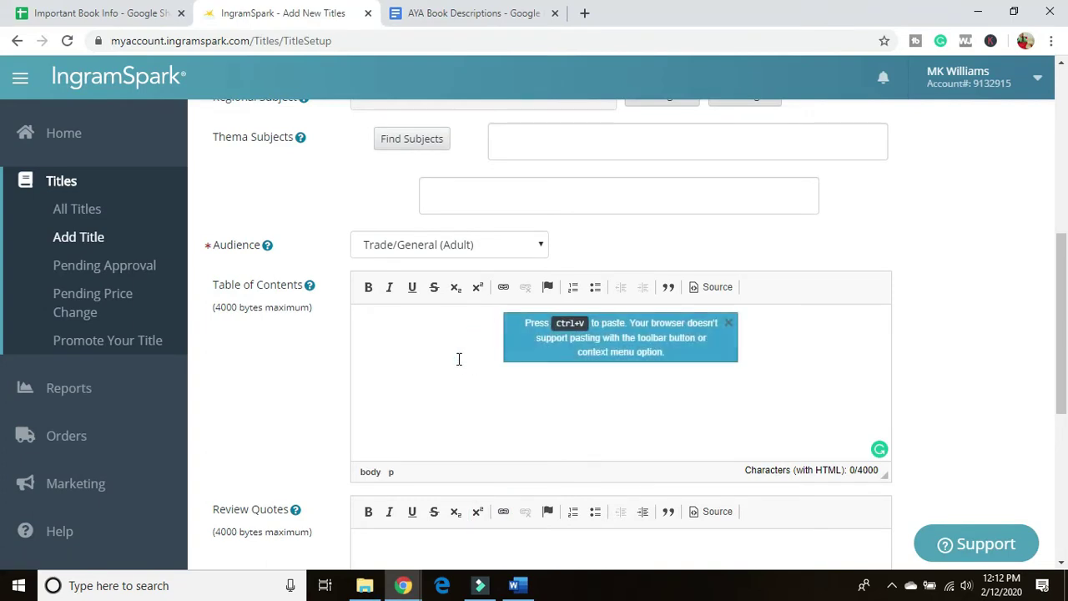
{"action": "key", "text": "ctrl+v"}
{"action": "scroll", "coordinate": [438, 417], "scroll_direction": "up", "scroll_amount": 2}
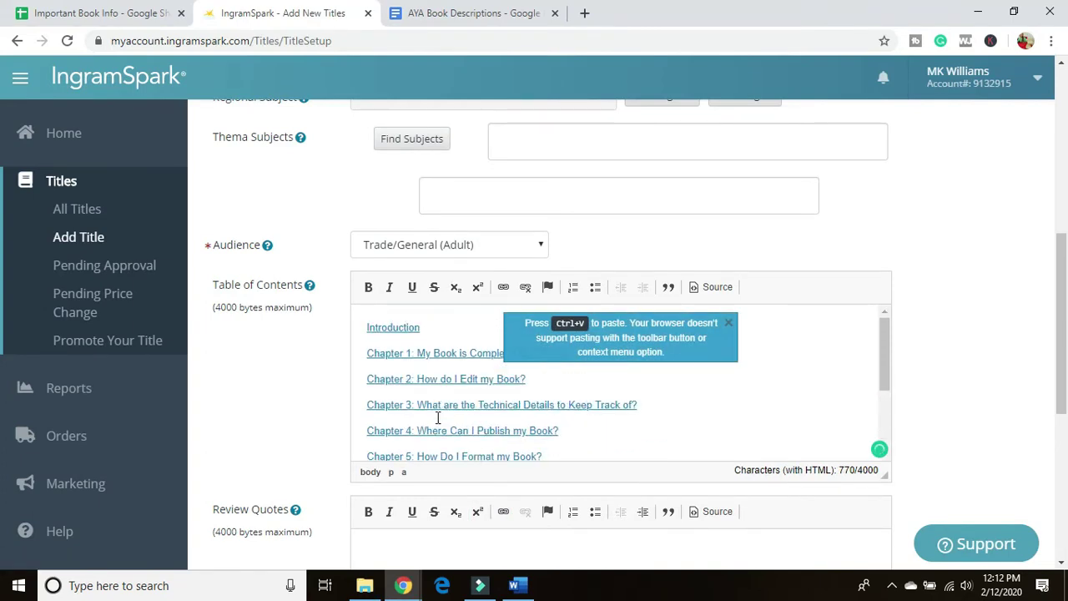
{"action": "left_click_drag", "start_coordinate": [363, 326], "coordinate": [509, 425]}
{"action": "left_click", "coordinate": [524, 286]}
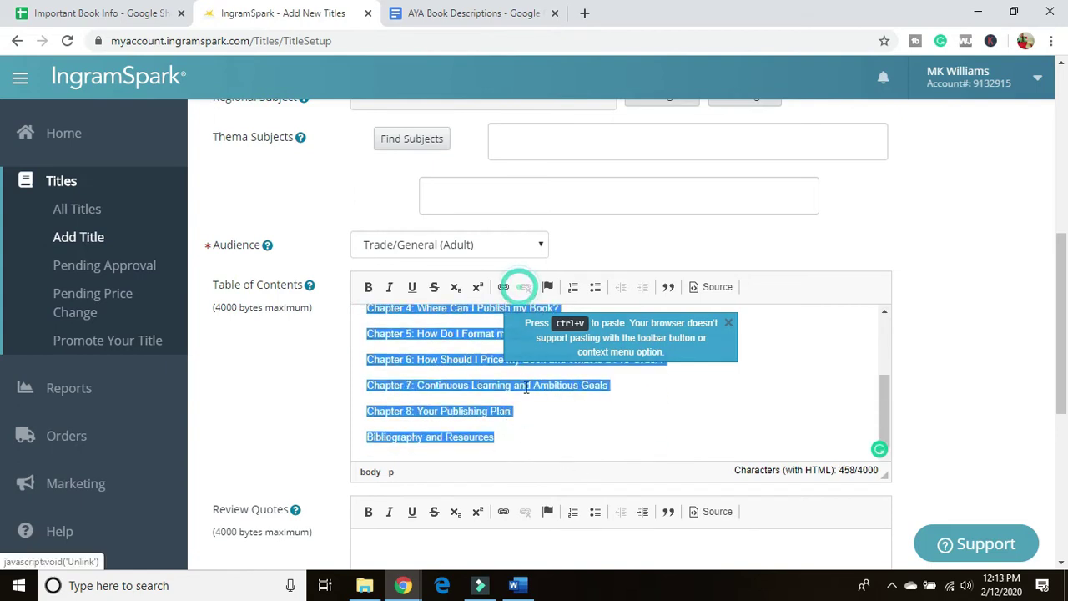
{"action": "left_click", "coordinate": [641, 452]}
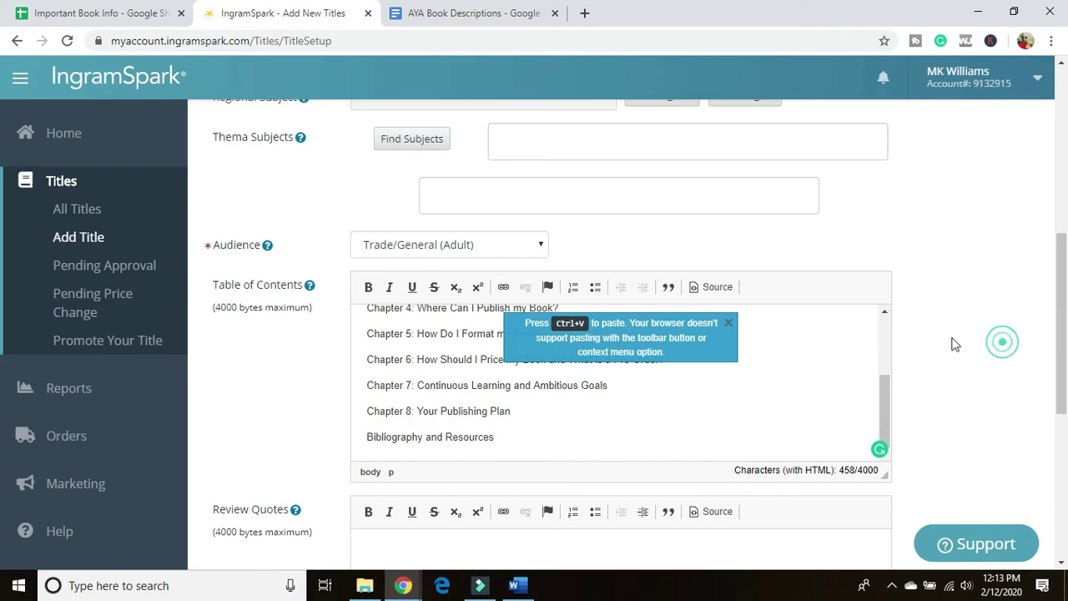
- Answer No to photographs and continue to the Print Format step
{"action": "scroll", "coordinate": [734, 359], "scroll_direction": "up", "scroll_amount": 3}
{"action": "scroll", "coordinate": [737, 386], "scroll_direction": "down", "scroll_amount": 6}
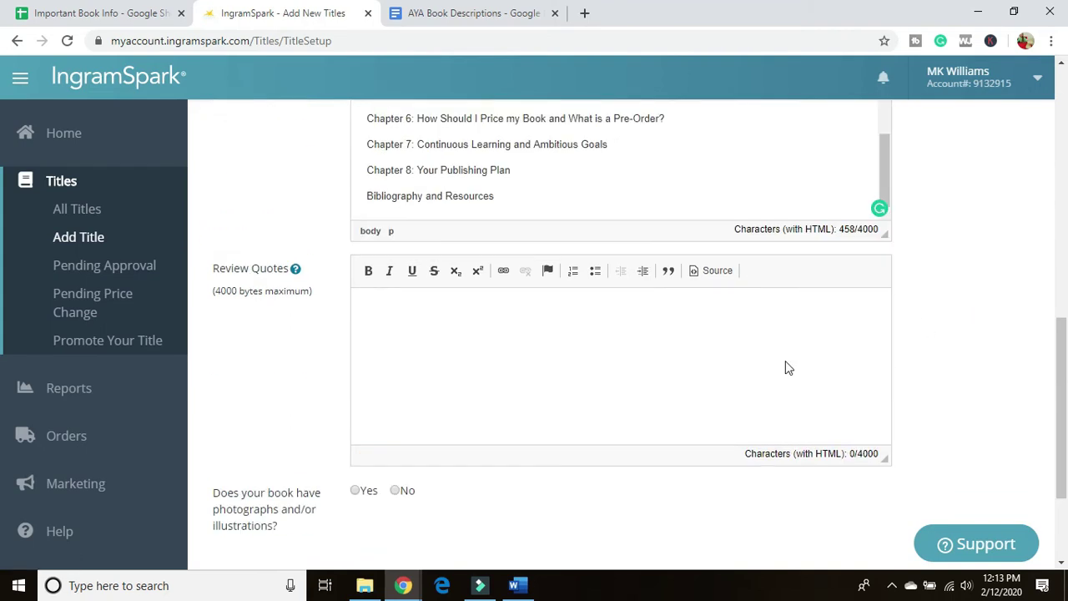
{"action": "scroll", "coordinate": [368, 488], "scroll_direction": "up", "scroll_amount": 1}
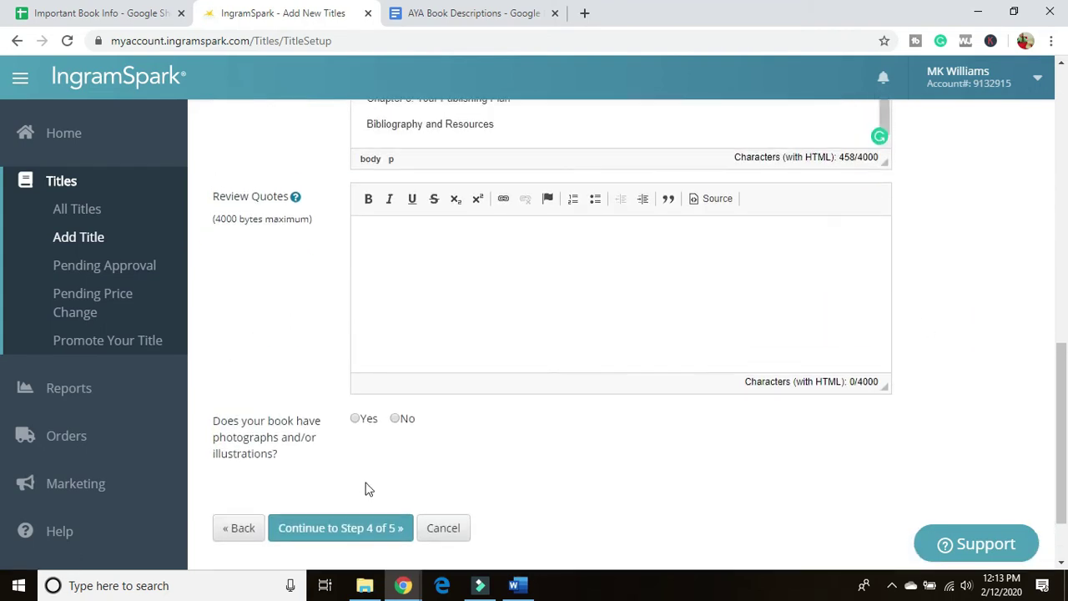
{"action": "left_click", "coordinate": [397, 417]}
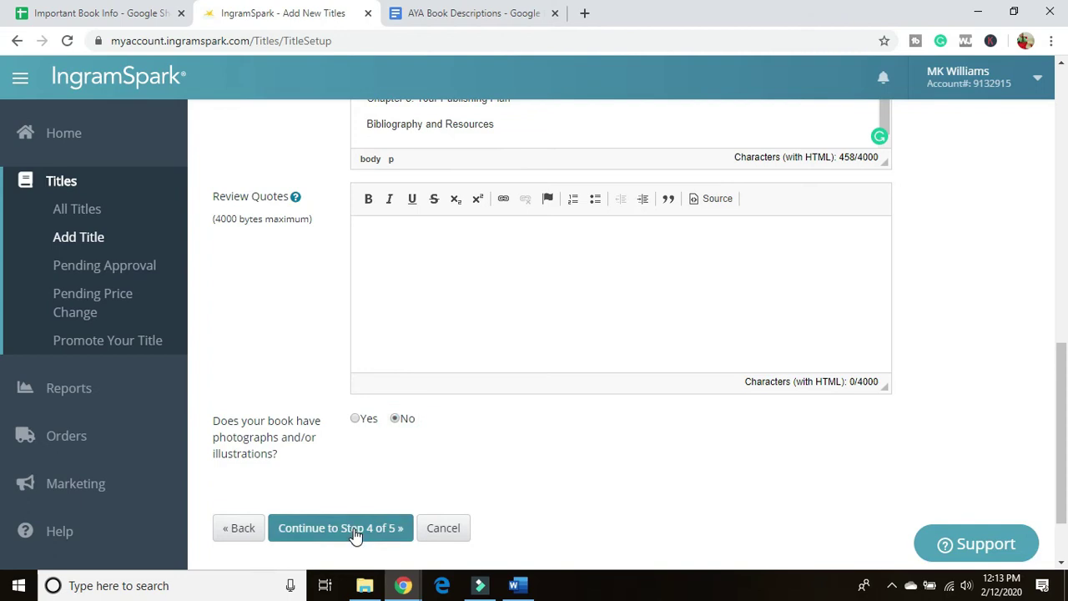
{"action": "left_click", "coordinate": [355, 535]}
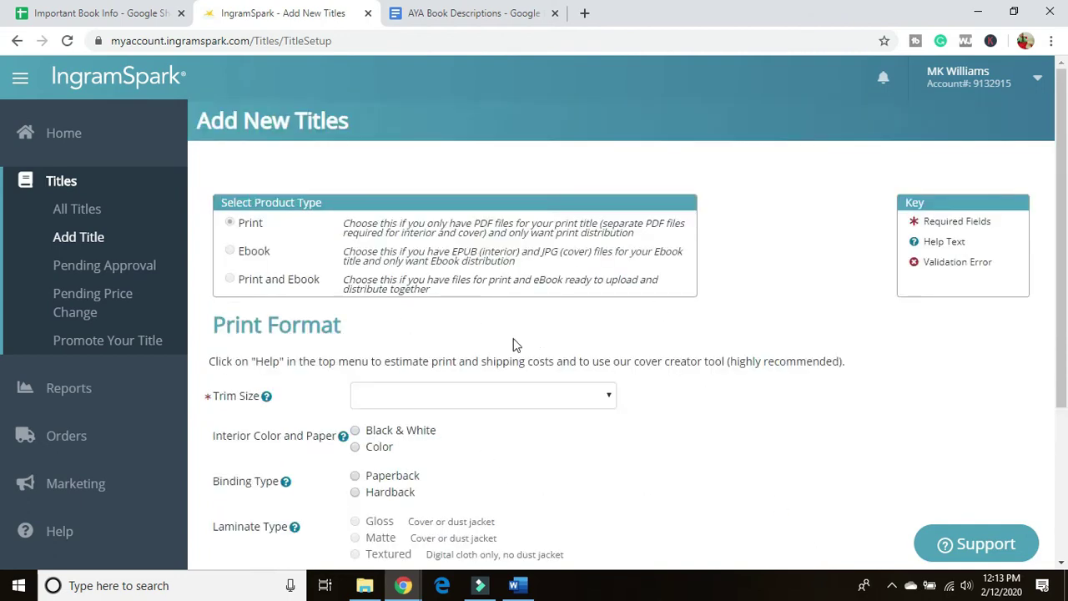
- Choose 5.060" x 7.810" trim, black-and-white interior on creme paper, perfect-bound paperback
{"action": "left_click", "coordinate": [403, 399]}
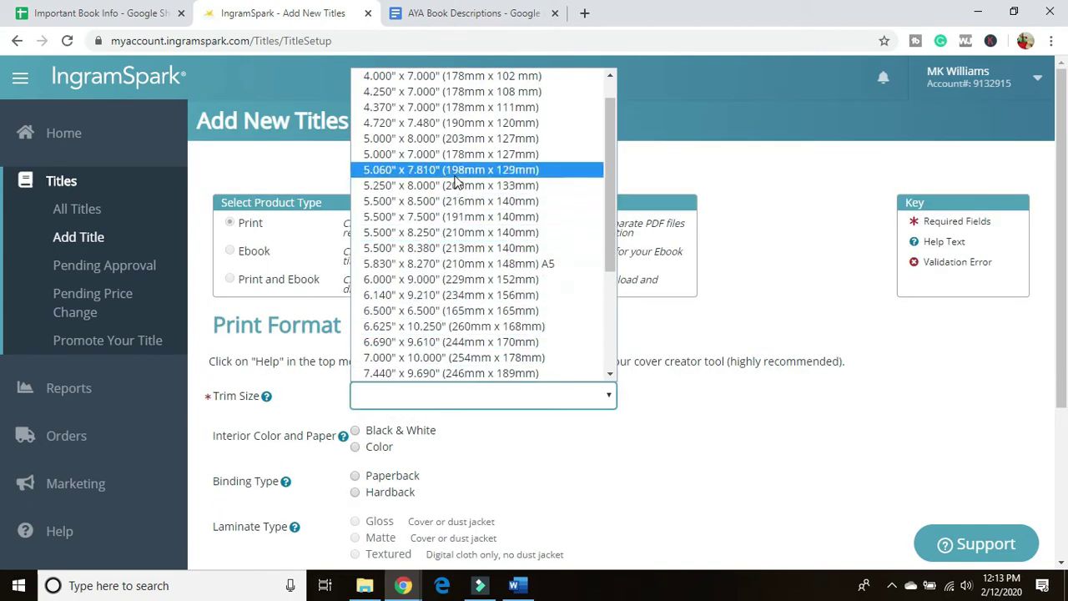
{"action": "left_click", "coordinate": [455, 174]}
{"action": "left_click", "coordinate": [354, 431]}
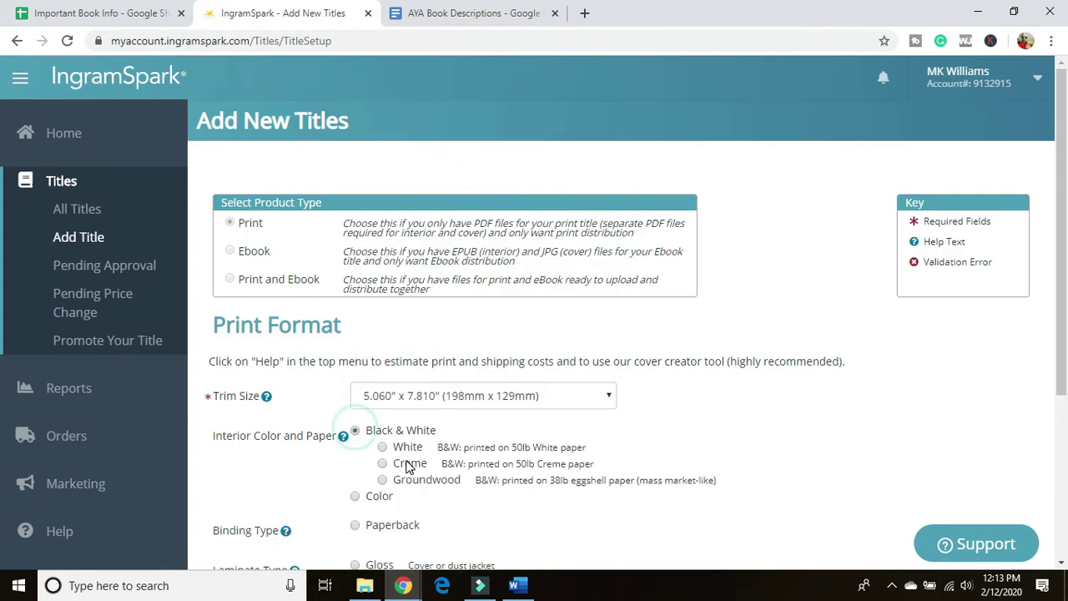
{"action": "left_click", "coordinate": [383, 464]}
{"action": "left_click", "coordinate": [355, 525]}
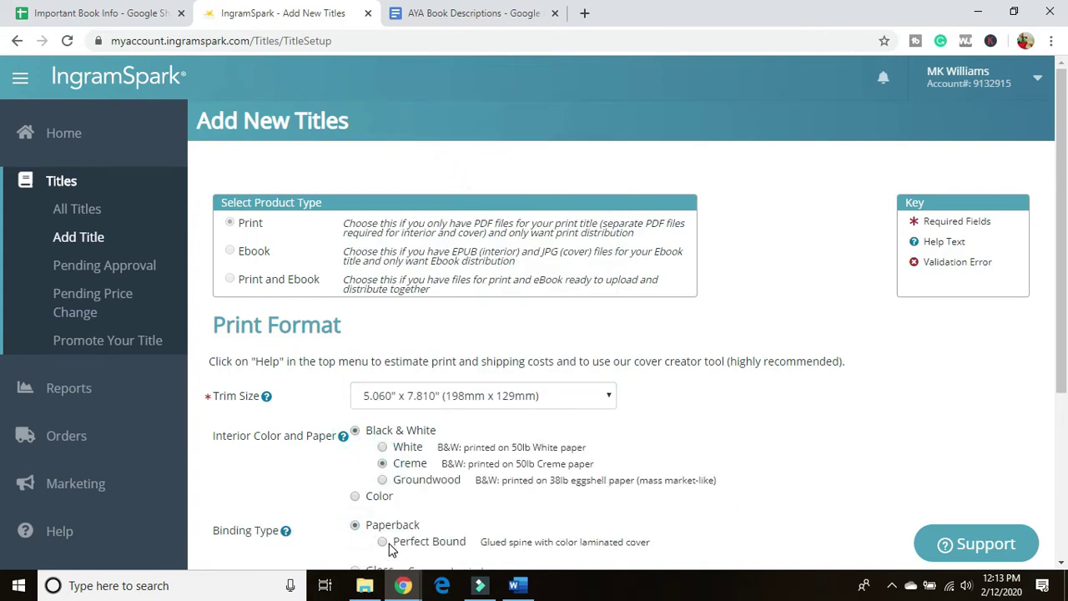
{"action": "left_click", "coordinate": [383, 541]}
- Give the cover a matte laminate, set 134 pages, and continue
{"action": "scroll", "coordinate": [386, 542], "scroll_direction": "down", "scroll_amount": 1}
{"action": "left_click", "coordinate": [355, 506]}
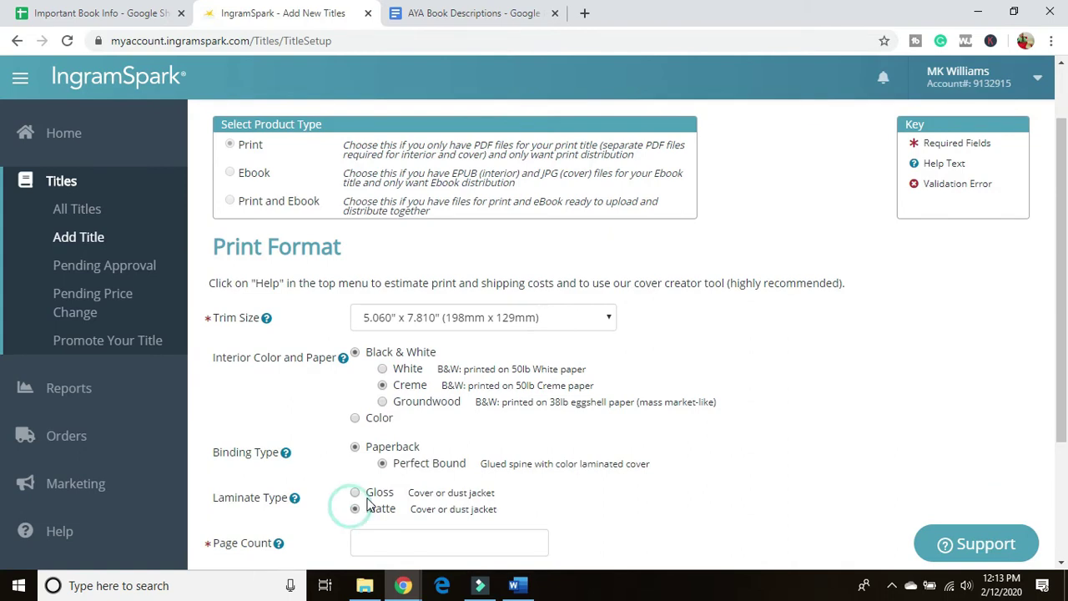
{"action": "scroll", "coordinate": [392, 463], "scroll_direction": "down", "scroll_amount": 2}
{"action": "left_click", "coordinate": [410, 383]}
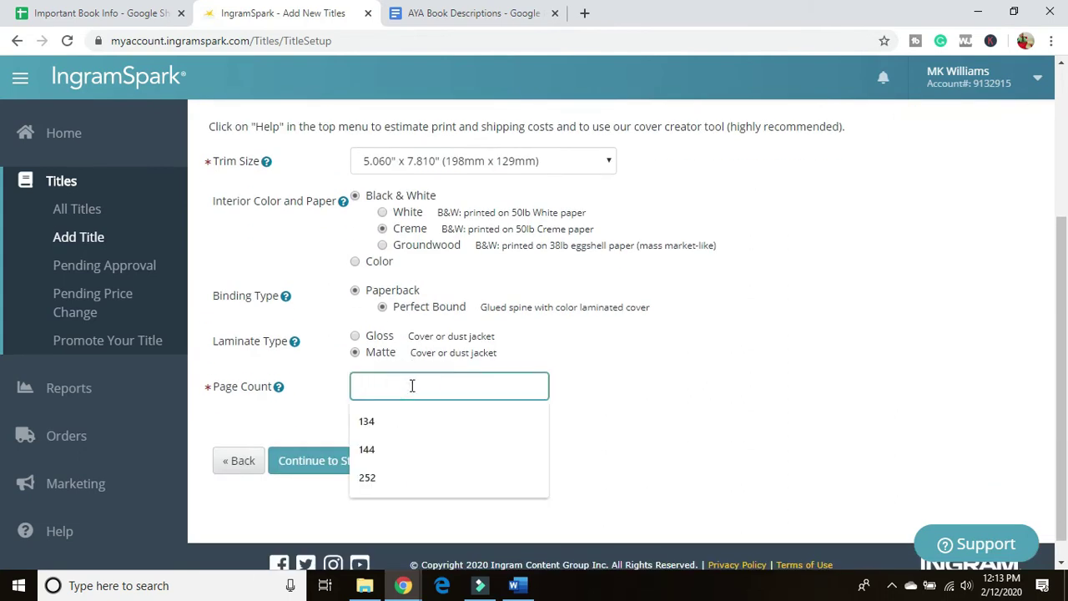
{"action": "left_click", "coordinate": [419, 433]}
{"action": "left_click", "coordinate": [334, 464]}
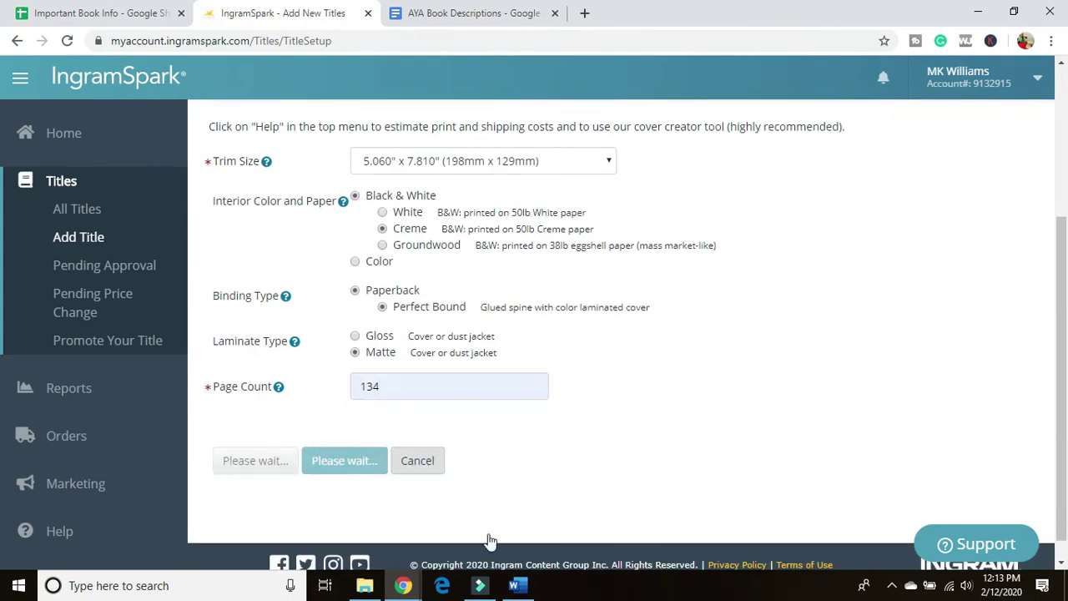
- Select the paperback ISBN in cell G16 of the Important Book Info spreadsheet
{"action": "left_click", "coordinate": [100, 14]}
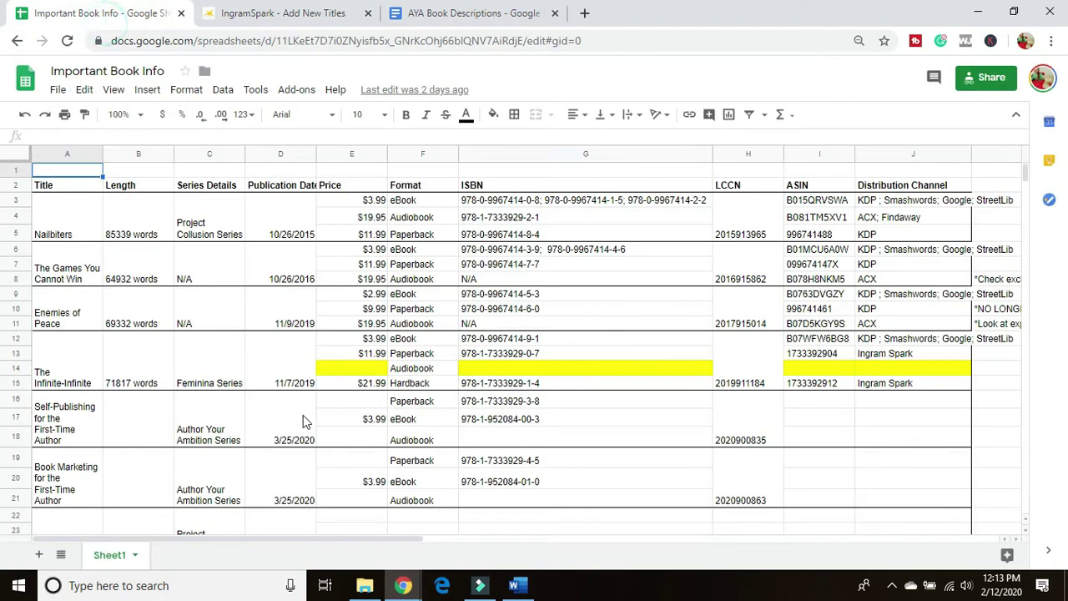
{"action": "left_click", "coordinate": [509, 403]}
{"action": "left_click_drag", "start_coordinate": [125, 135], "coordinate": [9, 140]}
{"action": "key", "text": "ctrl+c"}
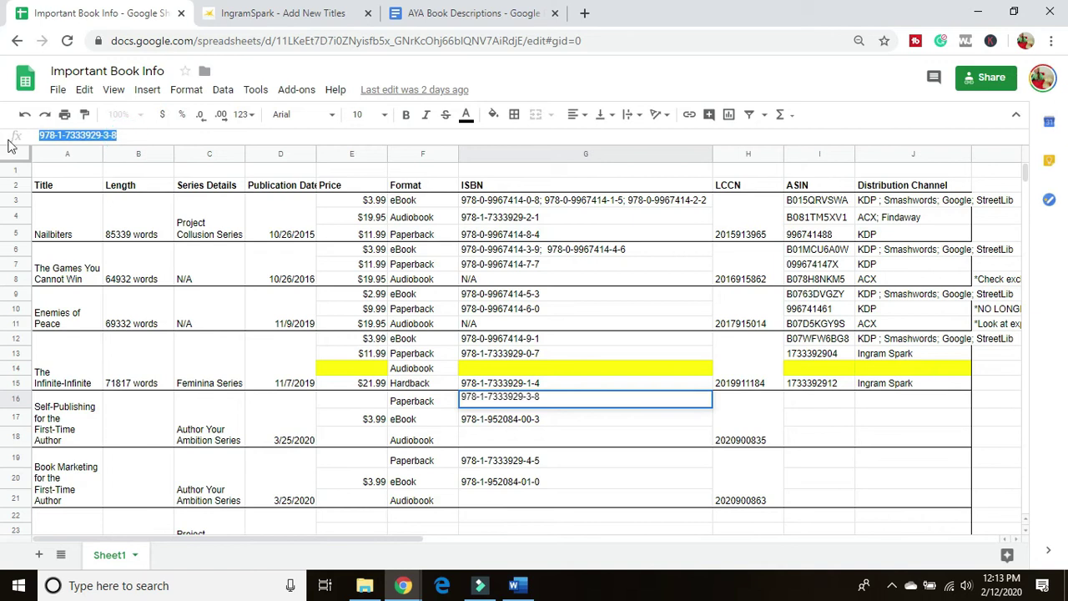
- Back in the IngramSpark title setup, paste the paperback ISBN into the print ISBN field
{"action": "left_click", "coordinate": [305, 10]}
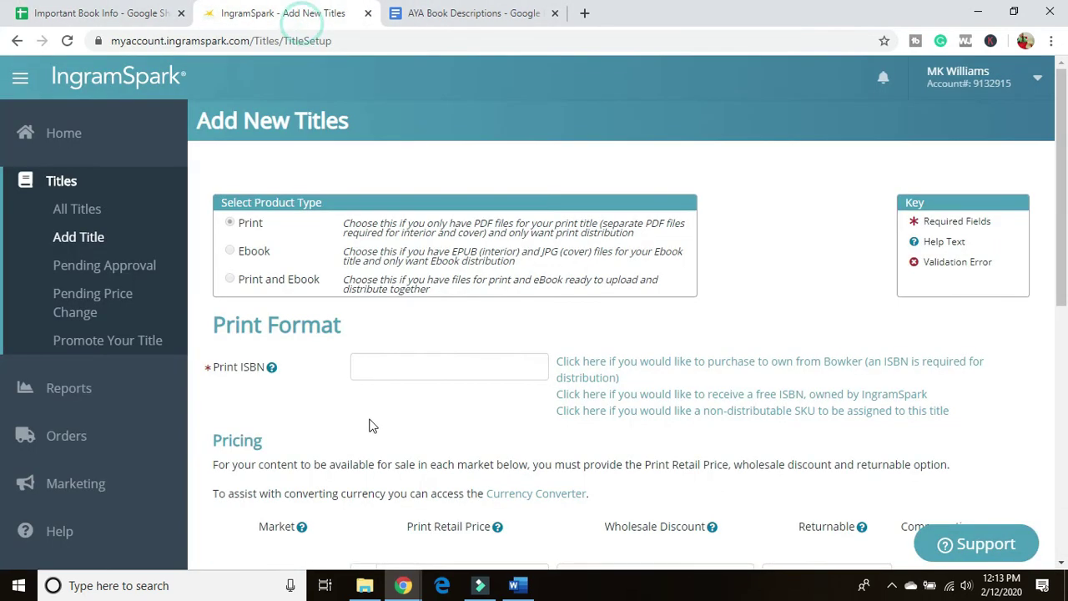
{"action": "left_click", "coordinate": [388, 367]}
{"action": "key", "text": "ctrl+v"}
{"action": "scroll", "coordinate": [309, 400], "scroll_direction": "down", "scroll_amount": 3}
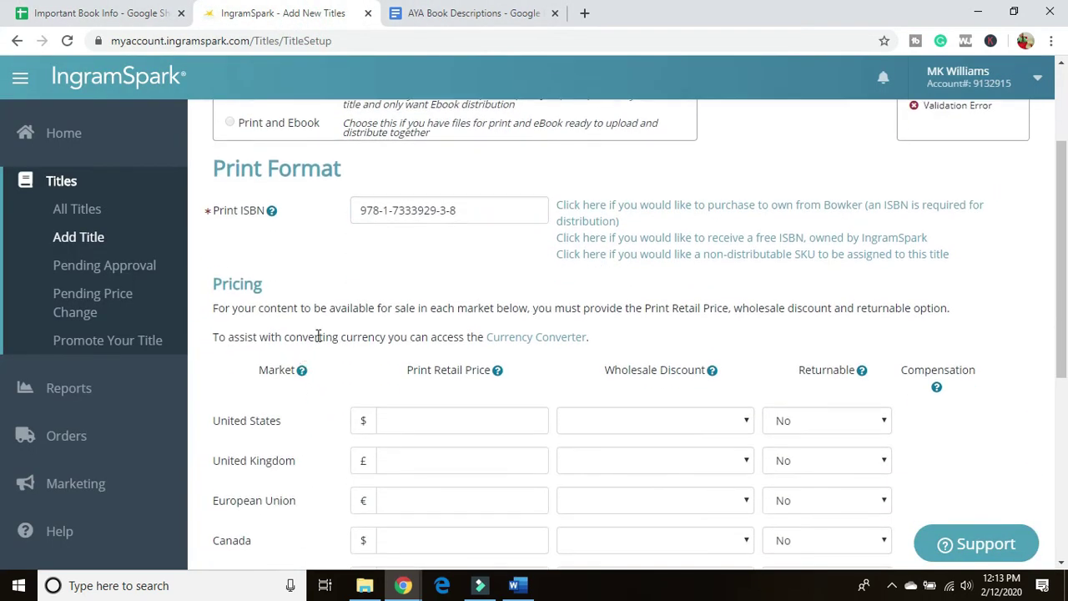
- Price the United States market at 11.99 with a custom 30% discount and Yes - Deliver returns
{"action": "left_click", "coordinate": [517, 341]}
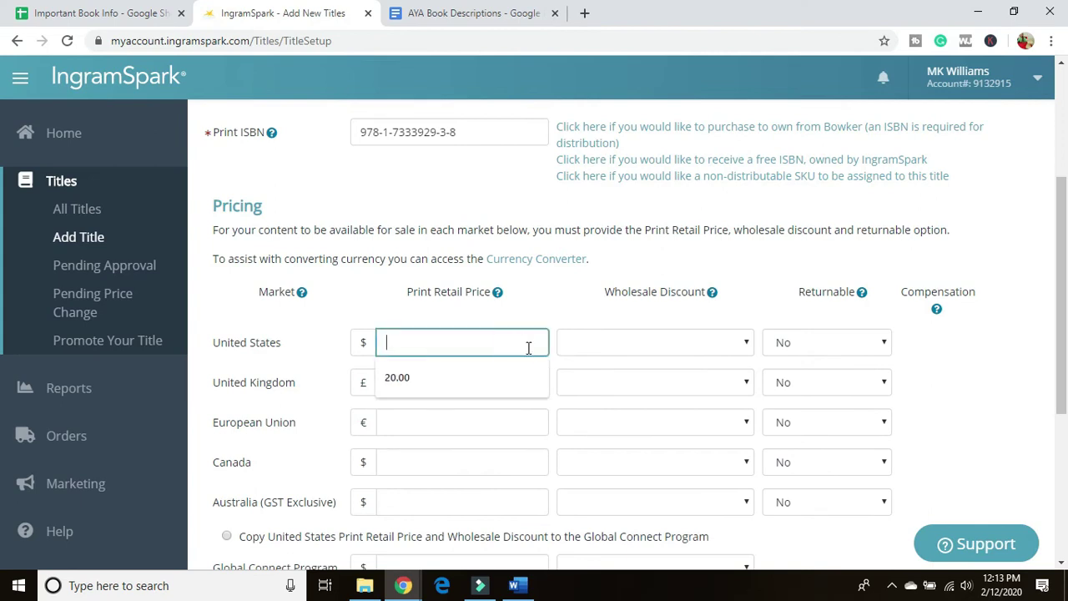
{"action": "type", "text": "11.99"}
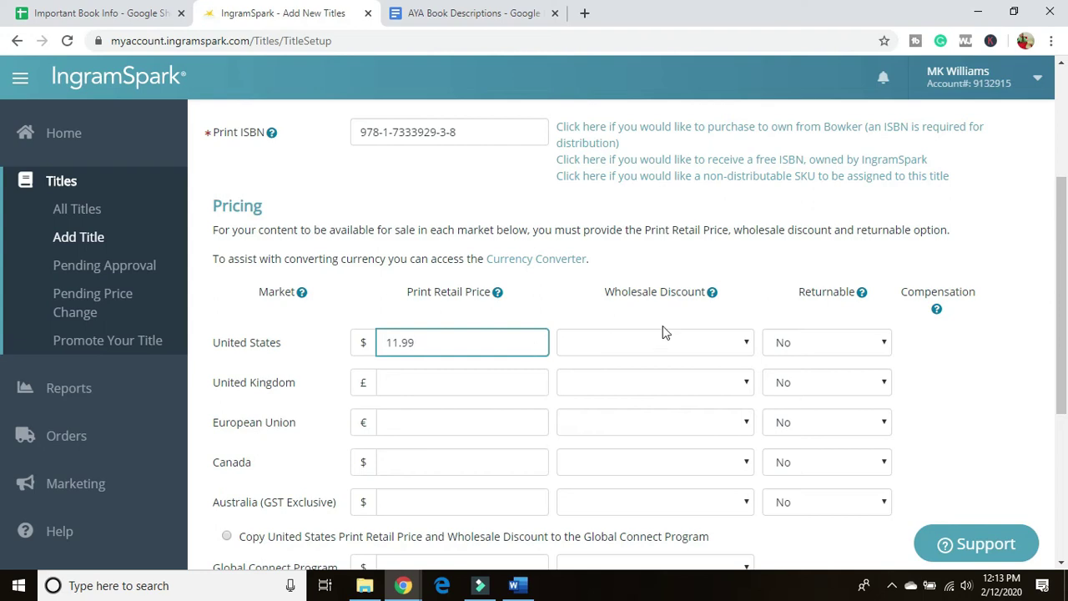
{"action": "left_click", "coordinate": [667, 340]}
{"action": "left_click", "coordinate": [715, 396]}
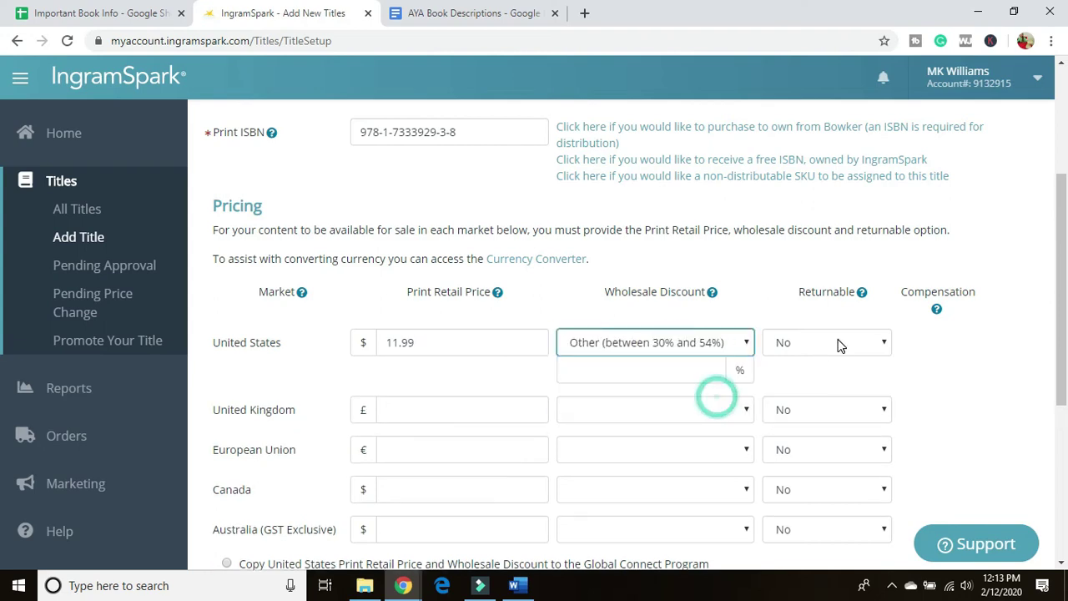
{"action": "left_click", "coordinate": [684, 372]}
{"action": "type", "text": "30"}
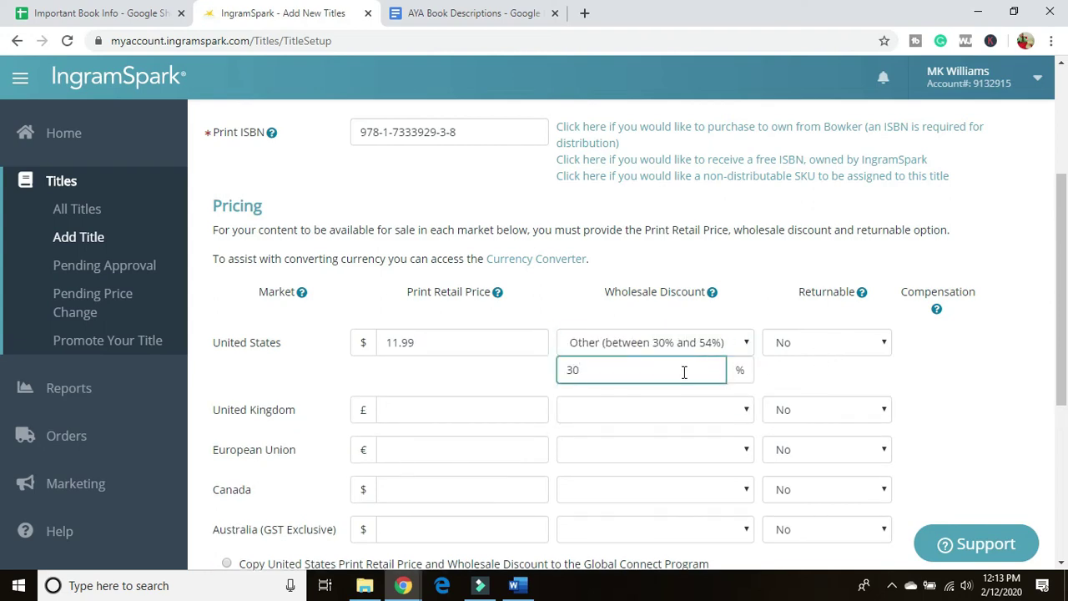
{"action": "left_click", "coordinate": [865, 338]}
{"action": "left_click", "coordinate": [836, 377]}
- Price the United Kingdom at 11.99 with a custom 35% discount and Yes - Destroy returns
{"action": "left_click", "coordinate": [430, 407]}
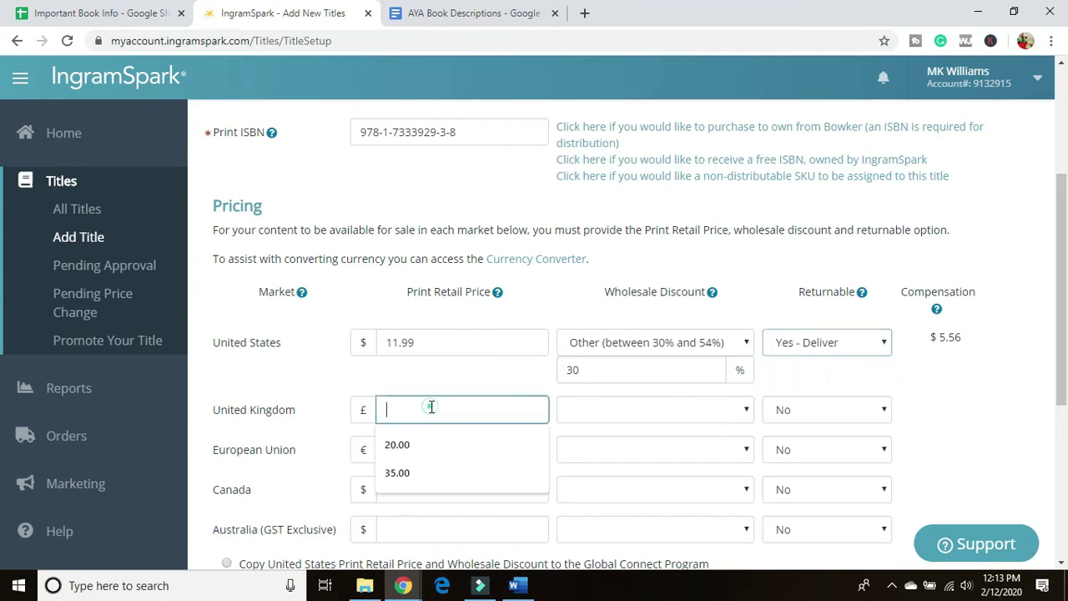
{"action": "type", "text": "11.99"}
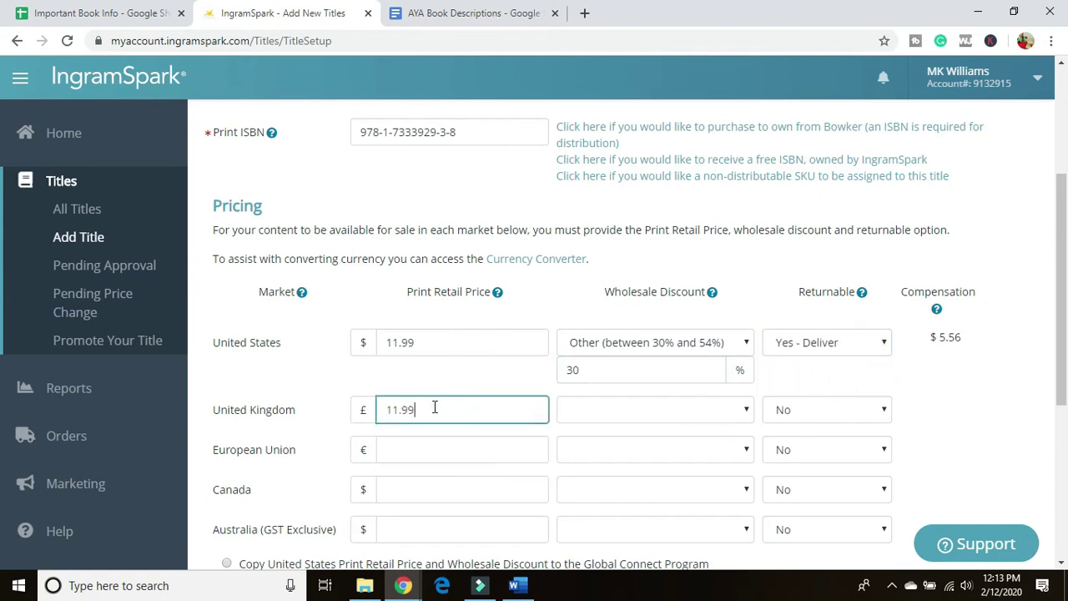
{"action": "left_click", "coordinate": [608, 409]}
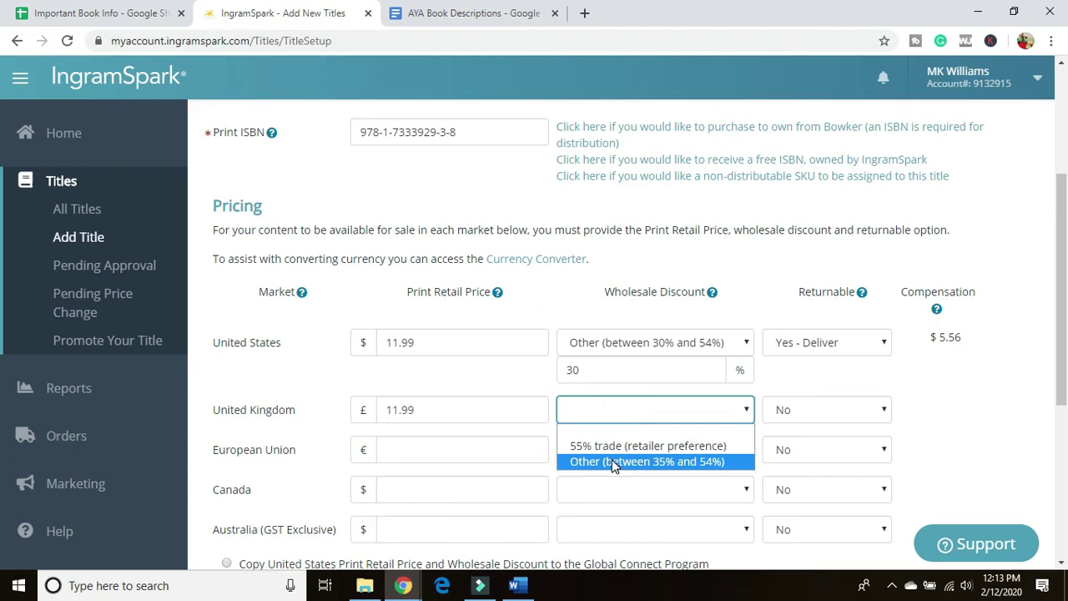
{"action": "left_click", "coordinate": [611, 459]}
{"action": "left_click", "coordinate": [634, 439]}
{"action": "type", "text": "35"}
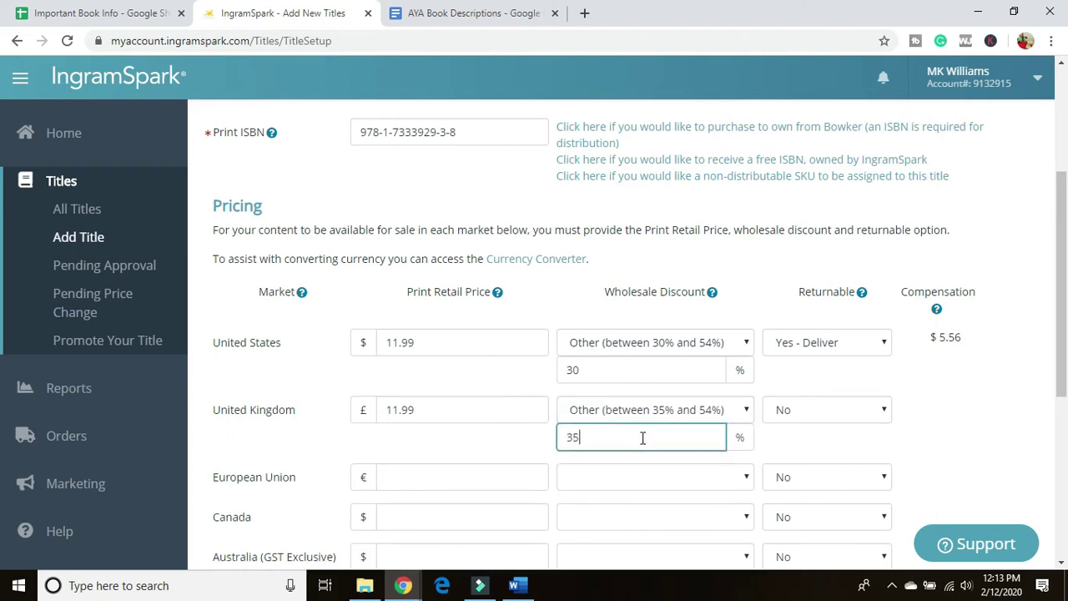
{"action": "left_click", "coordinate": [843, 410]}
{"action": "left_click", "coordinate": [821, 447]}
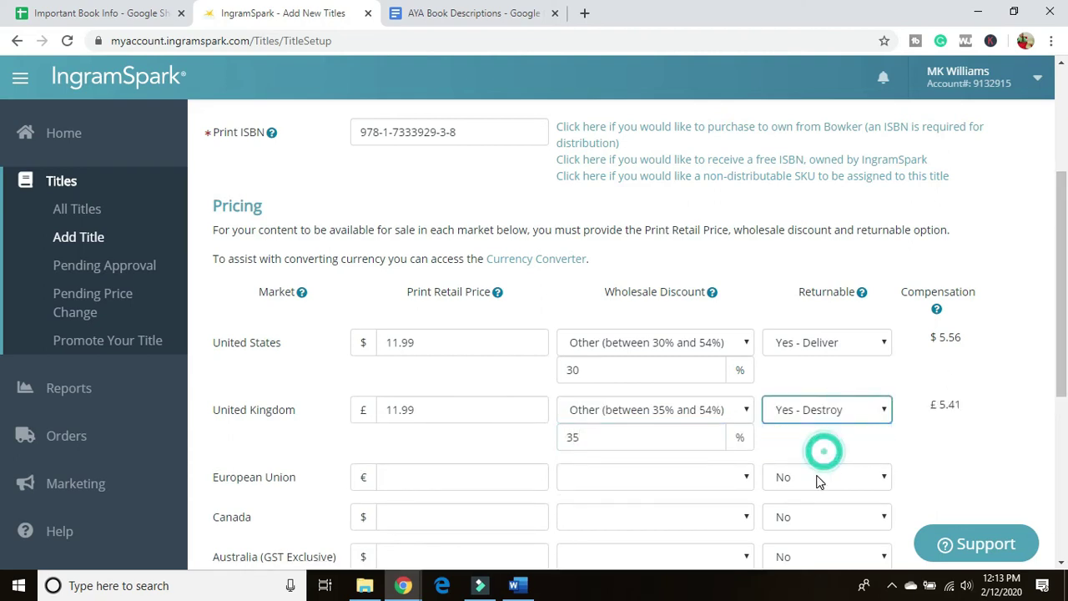
- Set returns to Yes - Destroy for EU and Australia, and Yes - Deliver for Canada
{"action": "left_click", "coordinate": [818, 476]}
{"action": "left_click", "coordinate": [823, 516]}
{"action": "left_click", "coordinate": [816, 516]}
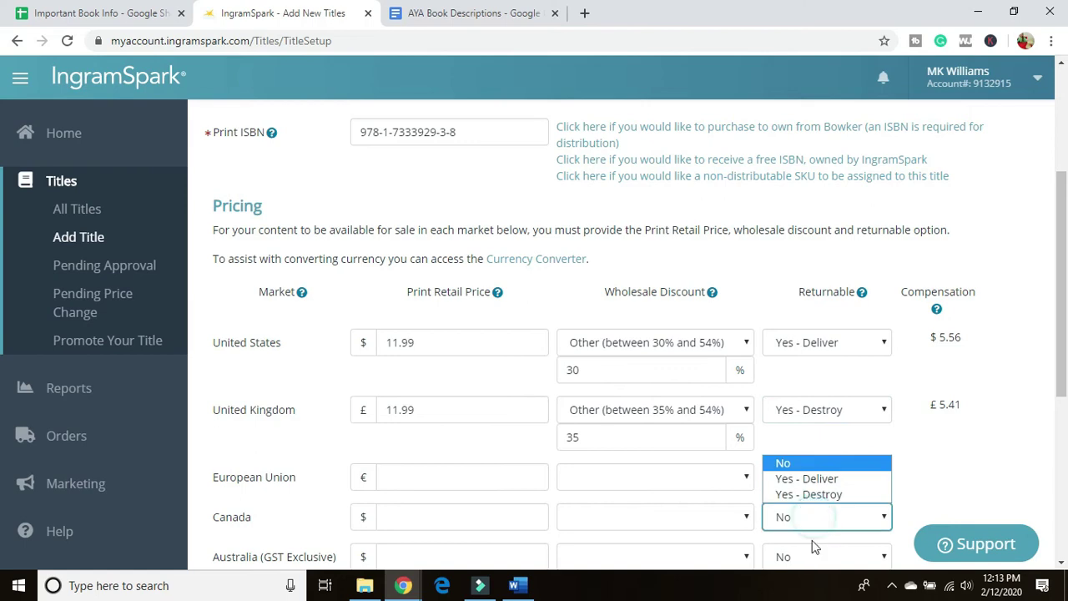
{"action": "left_click", "coordinate": [812, 479]}
{"action": "scroll", "coordinate": [807, 485], "scroll_direction": "down", "scroll_amount": 2}
{"action": "left_click", "coordinate": [809, 402]}
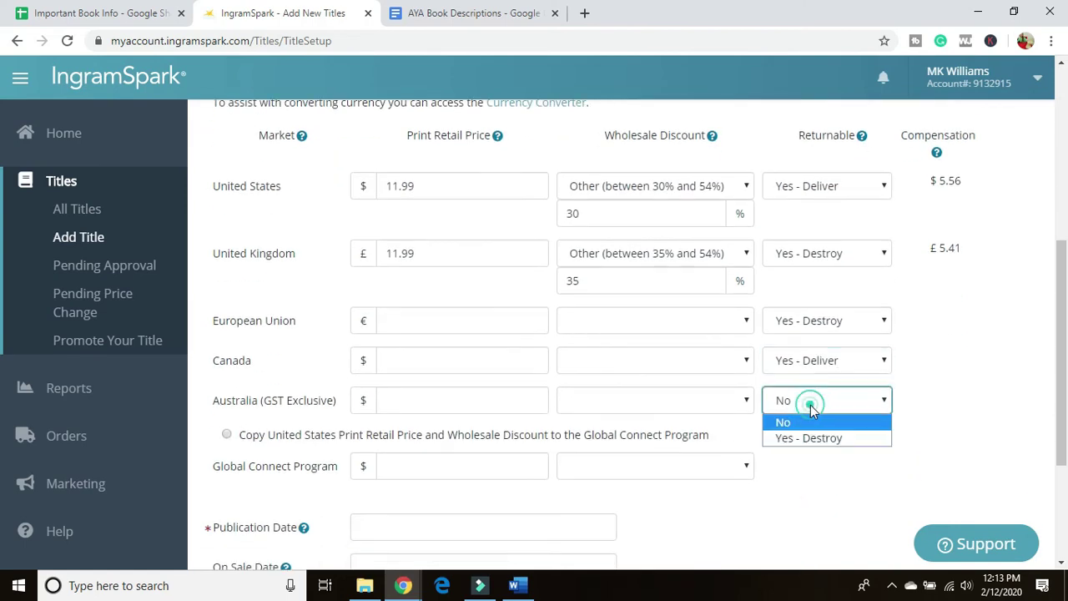
{"action": "left_click", "coordinate": [865, 438]}
- Price the European Union at 11.99 with a custom 35% wholesale discount
{"action": "left_click", "coordinate": [422, 321]}
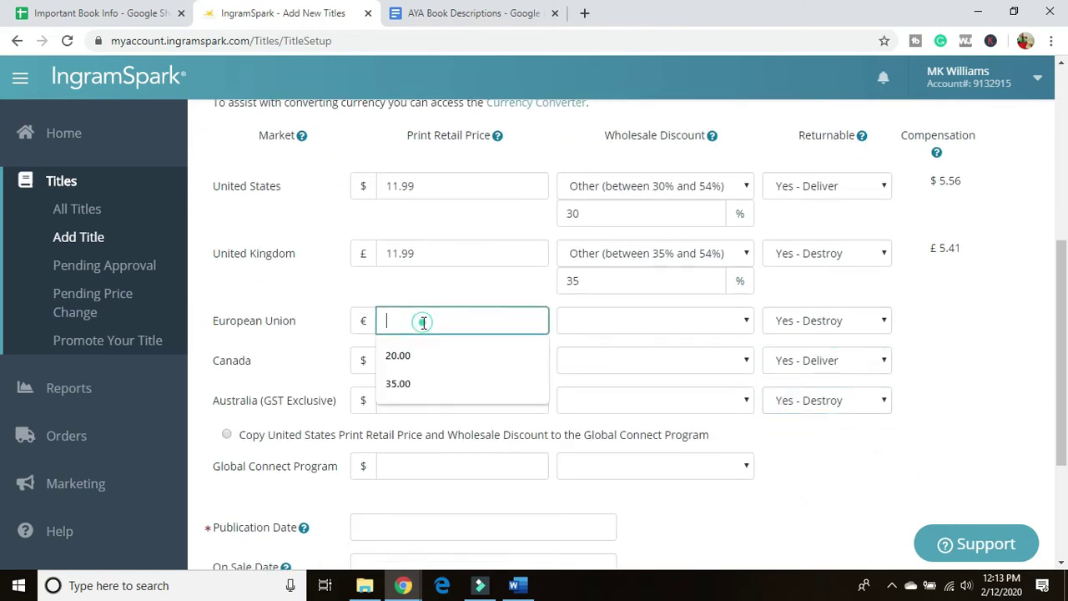
{"action": "type", "text": "11.99"}
{"action": "key", "text": "Tab"}
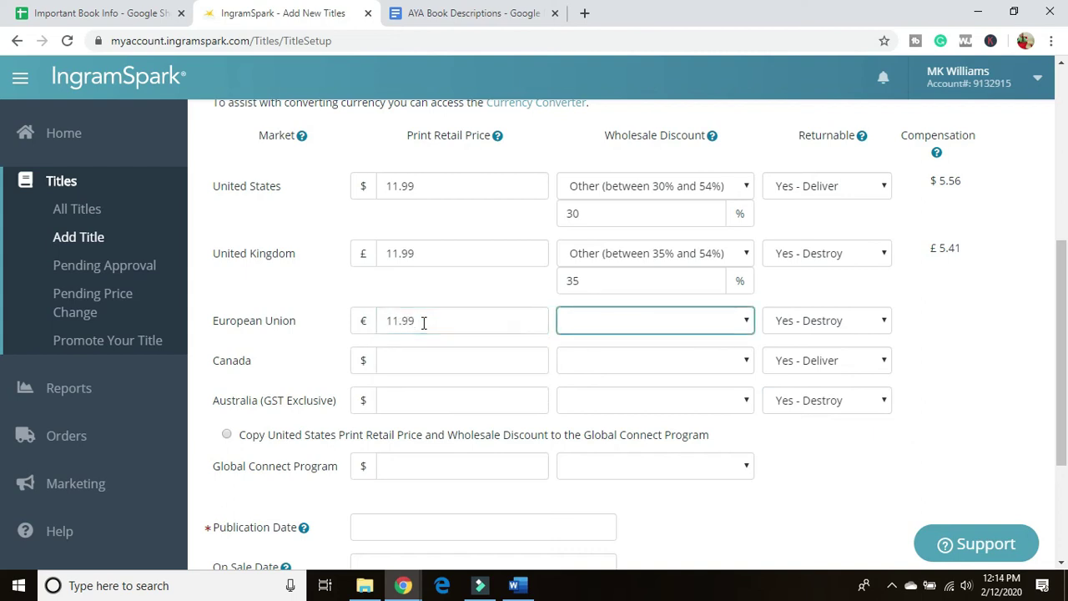
{"action": "left_click", "coordinate": [653, 317]}
{"action": "left_click", "coordinate": [646, 368]}
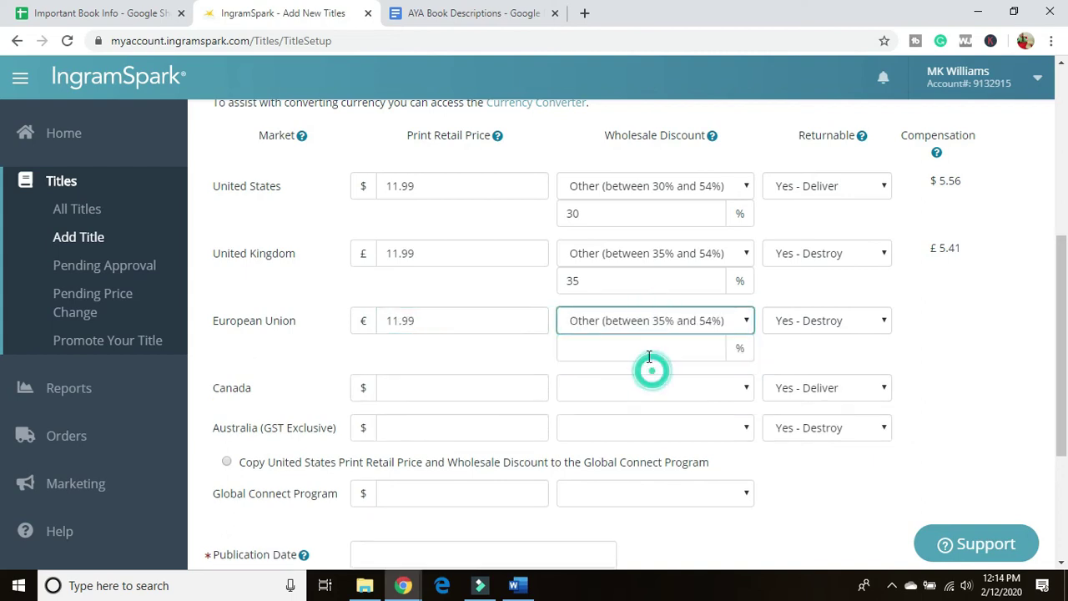
{"action": "left_click", "coordinate": [649, 350]}
{"action": "type", "text": "35"}
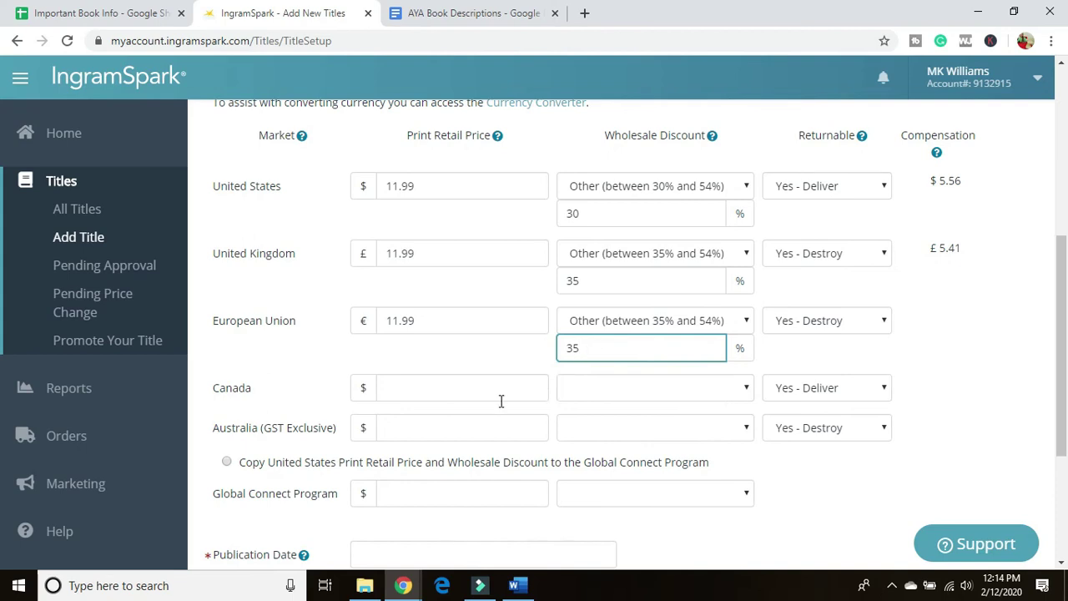
- Price Canada at 11.99 with a custom 30% wholesale discount
{"action": "left_click", "coordinate": [490, 400]}
{"action": "type", "text": "11.99"}
{"action": "key", "text": "Tab"}
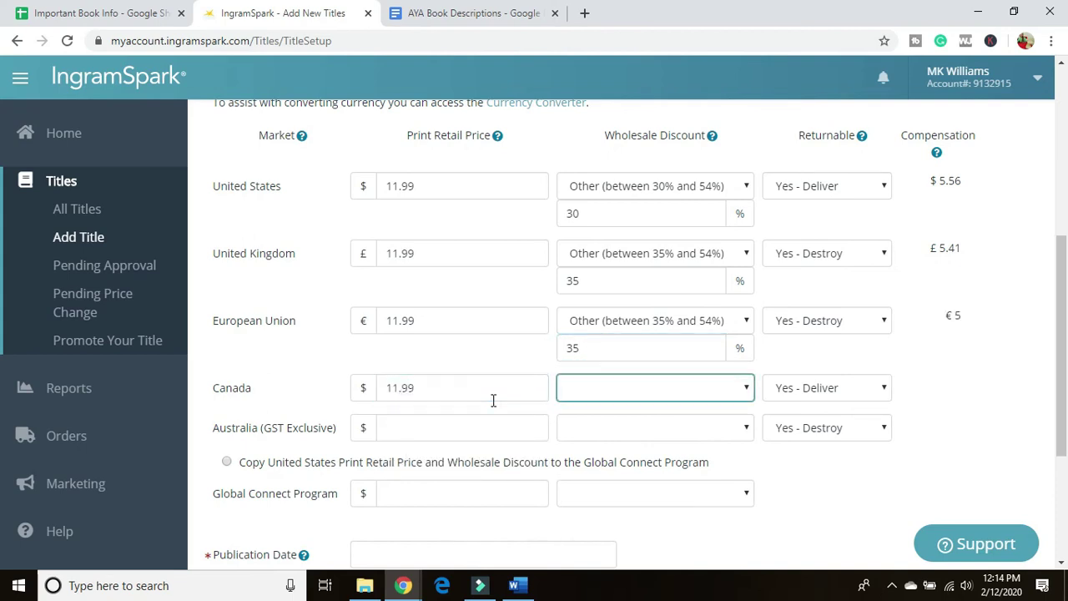
{"action": "left_click", "coordinate": [562, 390]}
{"action": "left_click", "coordinate": [591, 439]}
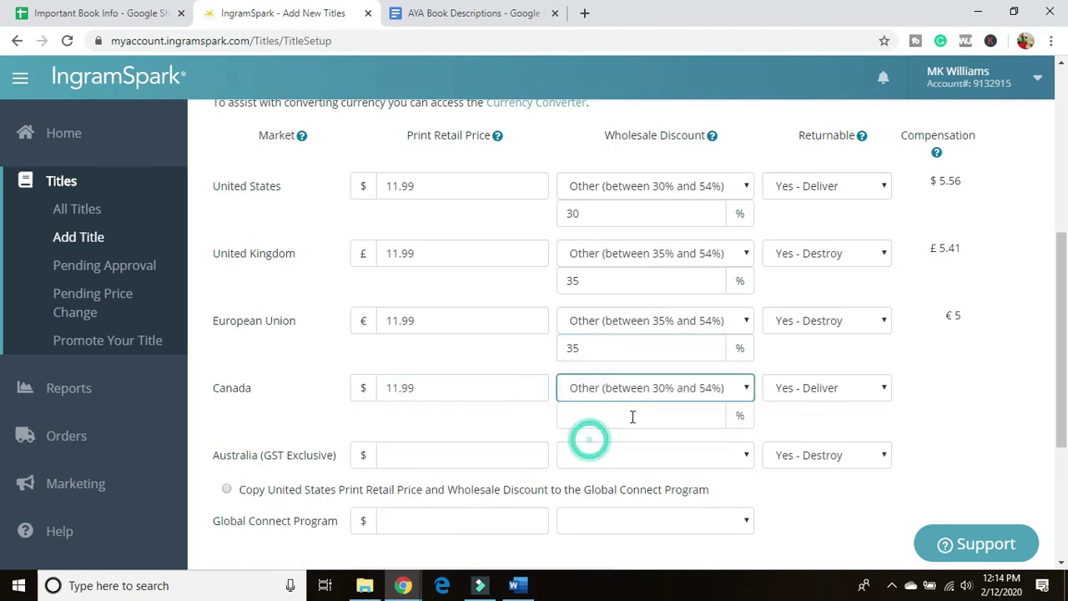
{"action": "left_click", "coordinate": [633, 417]}
{"action": "type", "text": "30"}
- Price Australia at 11.99 with a custom 35% wholesale discount
{"action": "left_click", "coordinate": [432, 453]}
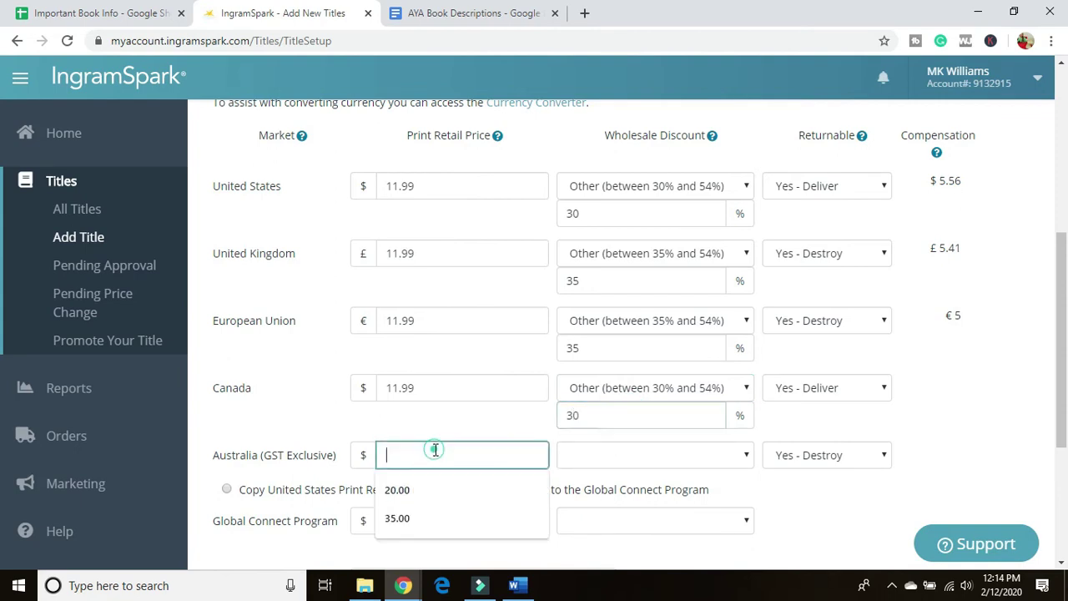
{"action": "type", "text": "11.99"}
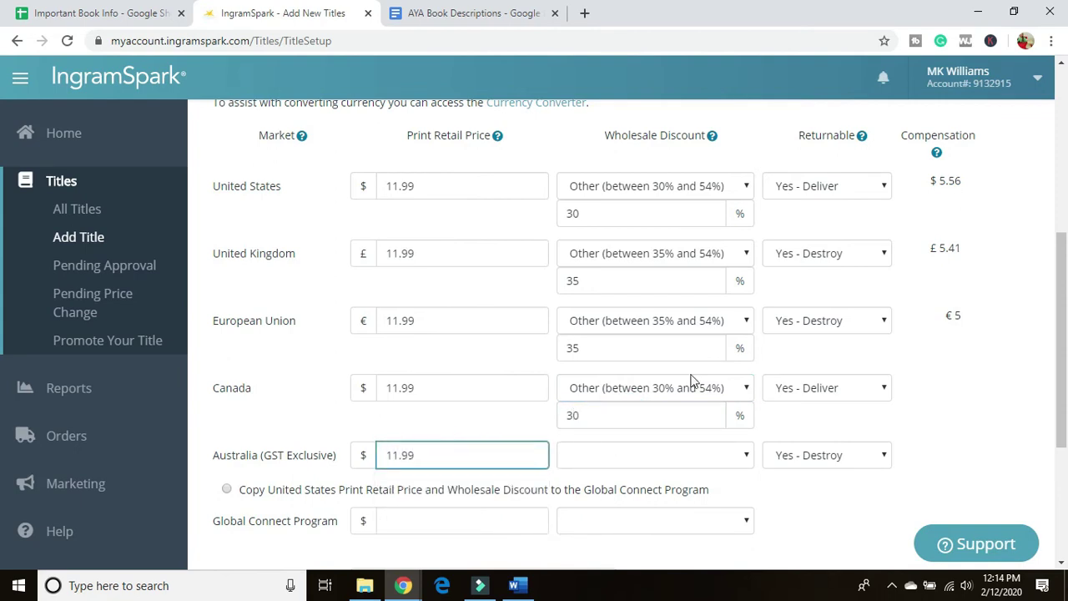
{"action": "left_click", "coordinate": [662, 459]}
{"action": "left_click", "coordinate": [647, 507]}
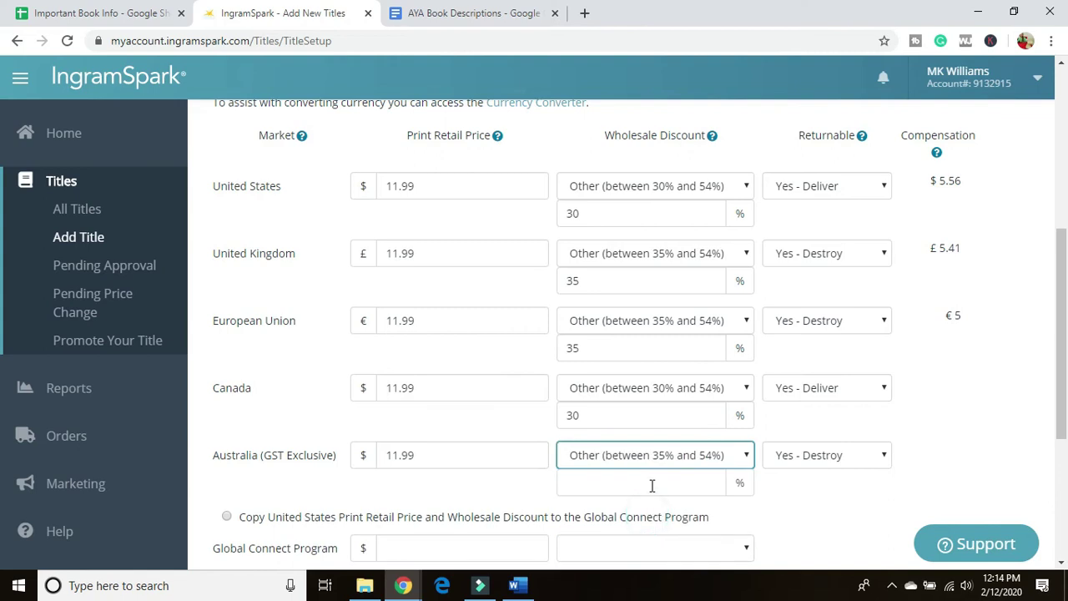
{"action": "left_click", "coordinate": [656, 482]}
{"action": "type", "text": "35"}
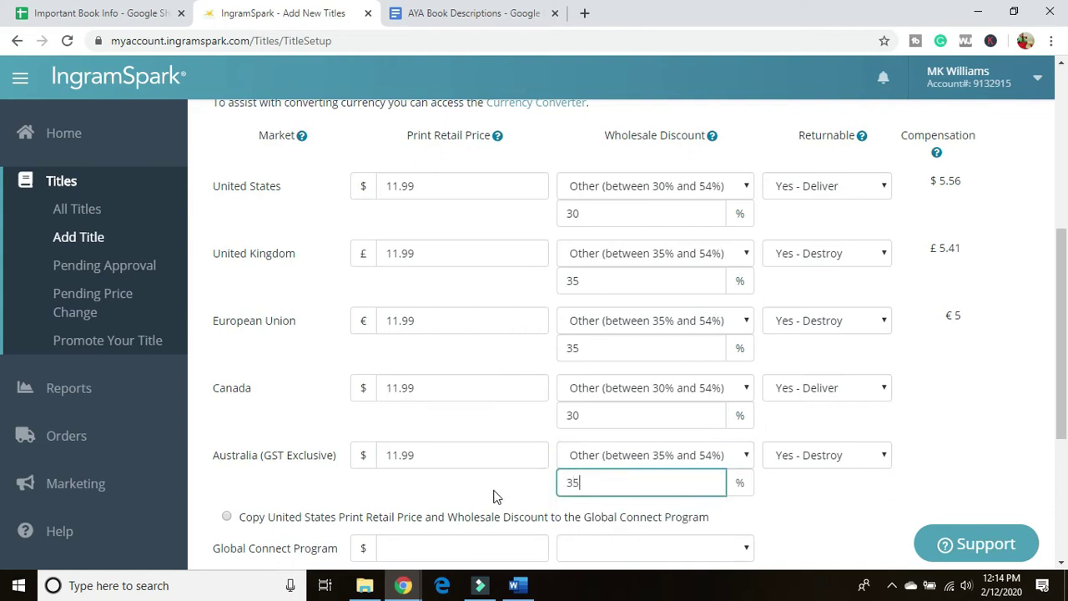
{"action": "left_click", "coordinate": [493, 490]}
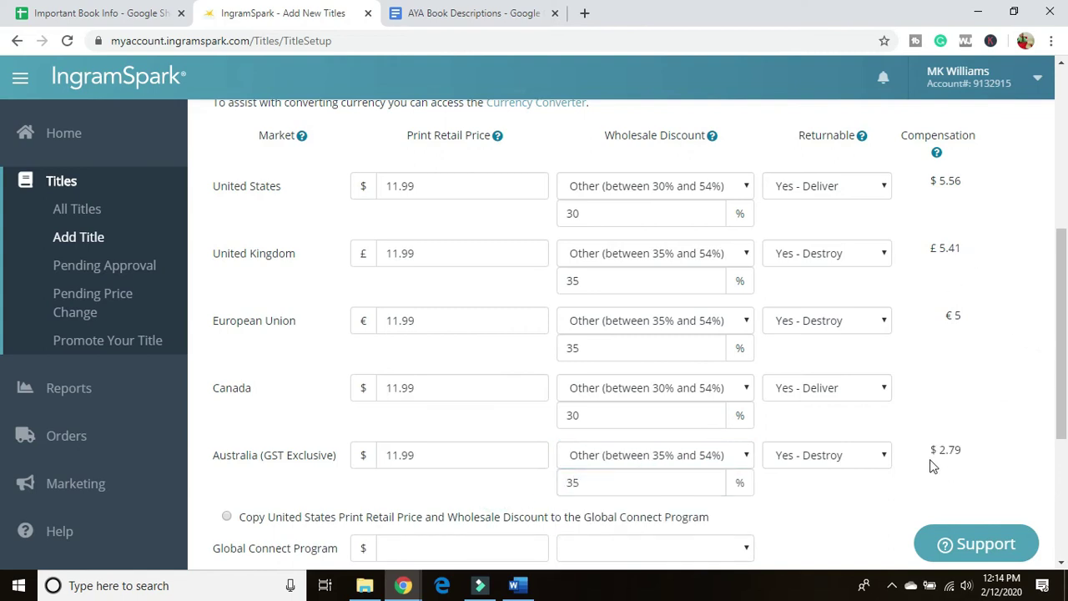
{"action": "scroll", "coordinate": [441, 422], "scroll_direction": "down", "scroll_amount": 2}
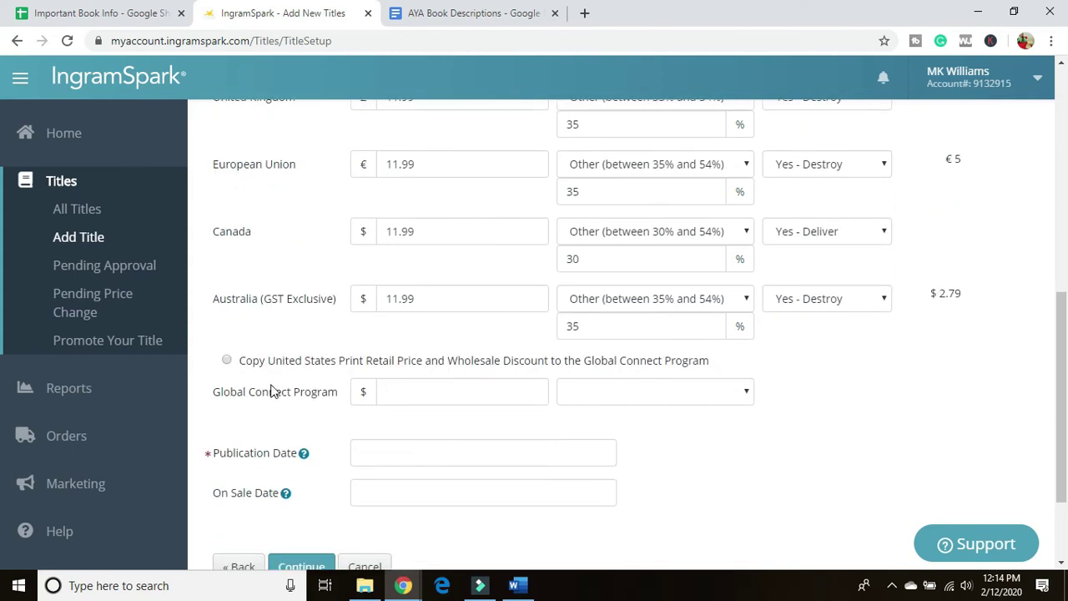
- Copy US pricing to Global Connect and set publication and on-sale dates to 25 March 2020
{"action": "left_click", "coordinate": [227, 361]}
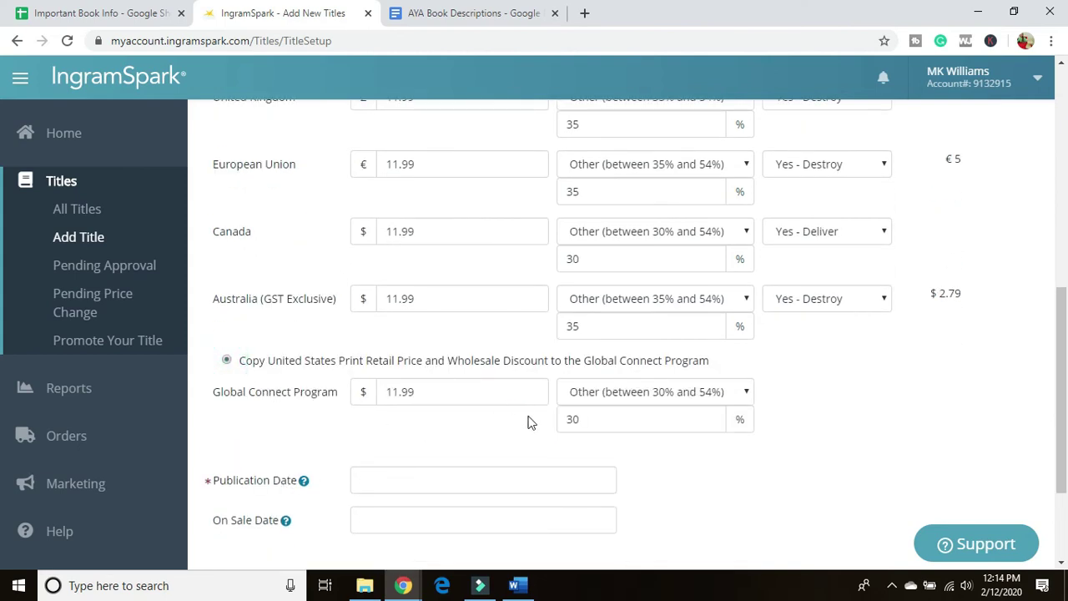
{"action": "left_click", "coordinate": [439, 482]}
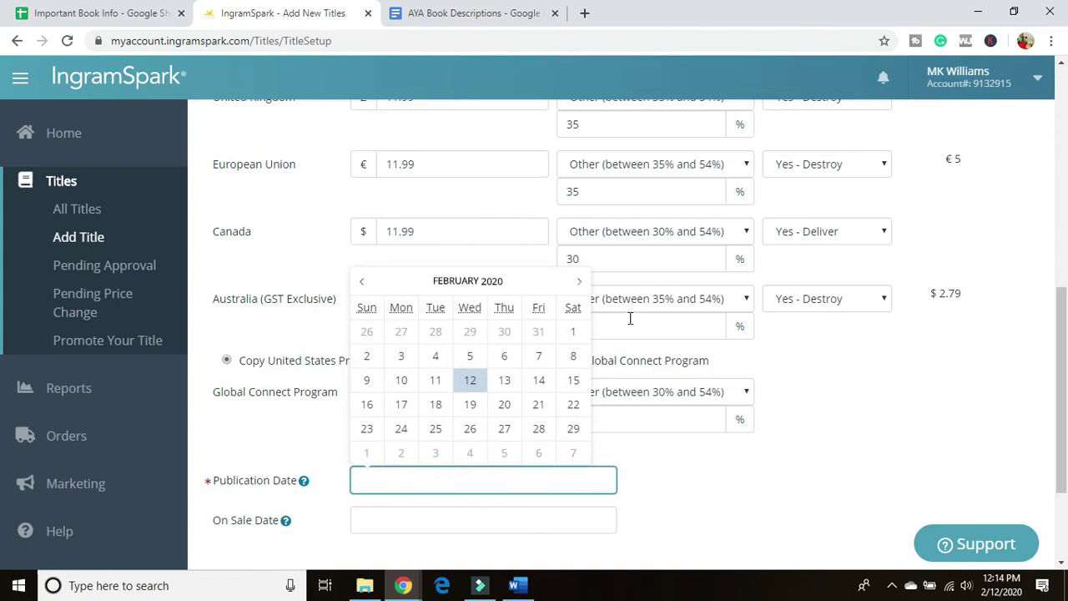
{"action": "left_click", "coordinate": [577, 281]}
{"action": "left_click", "coordinate": [470, 407]}
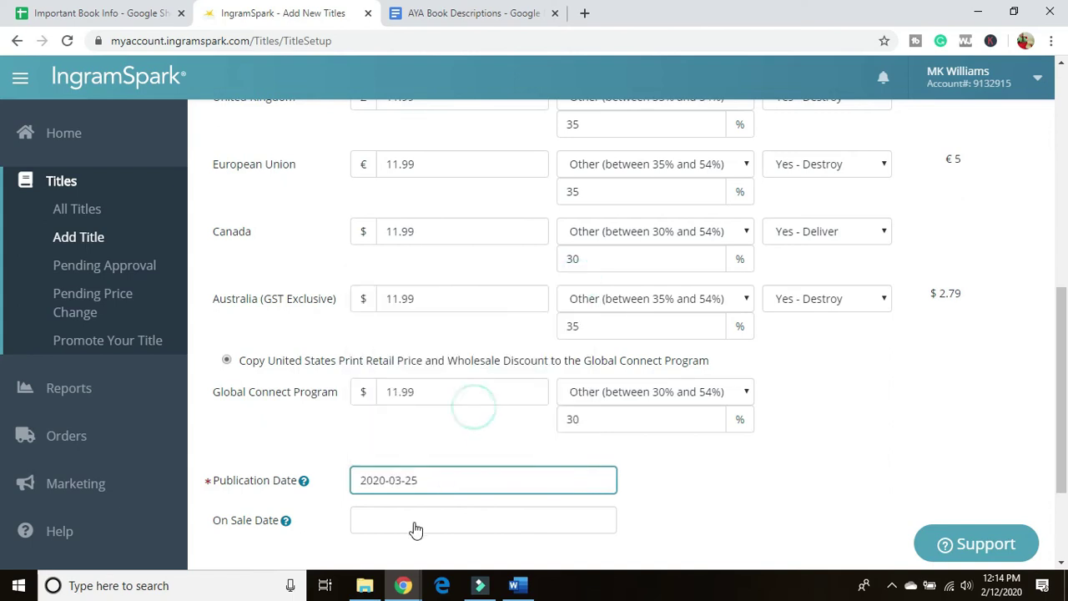
{"action": "left_click", "coordinate": [416, 522]}
{"action": "left_click", "coordinate": [579, 321]}
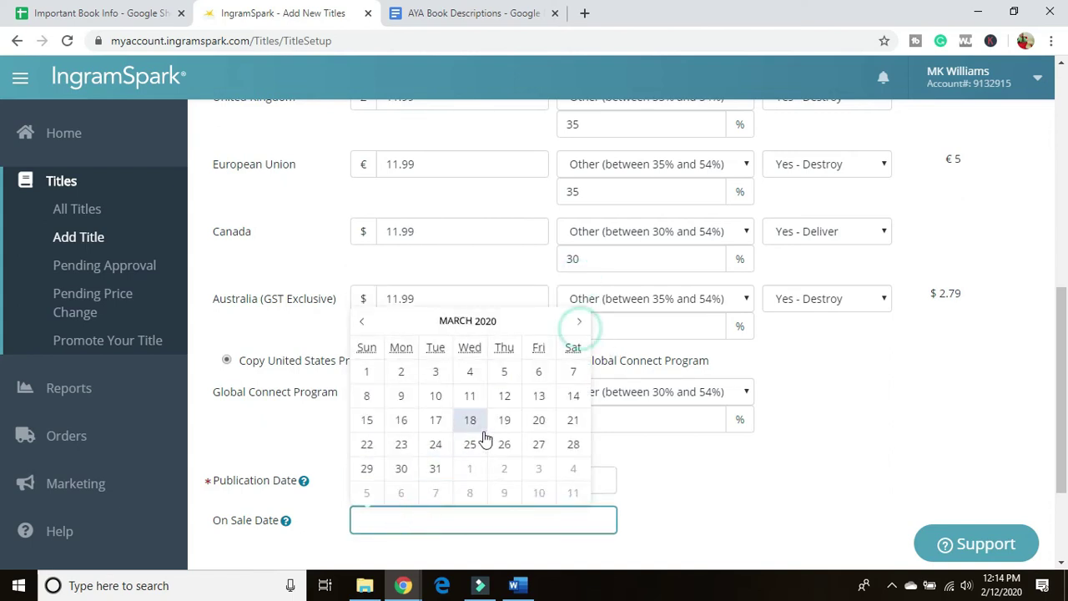
{"action": "left_click", "coordinate": [471, 442]}
- Save the page with Continue and accept the future on-sale date warning
{"action": "scroll", "coordinate": [519, 476], "scroll_direction": "down", "scroll_amount": 2}
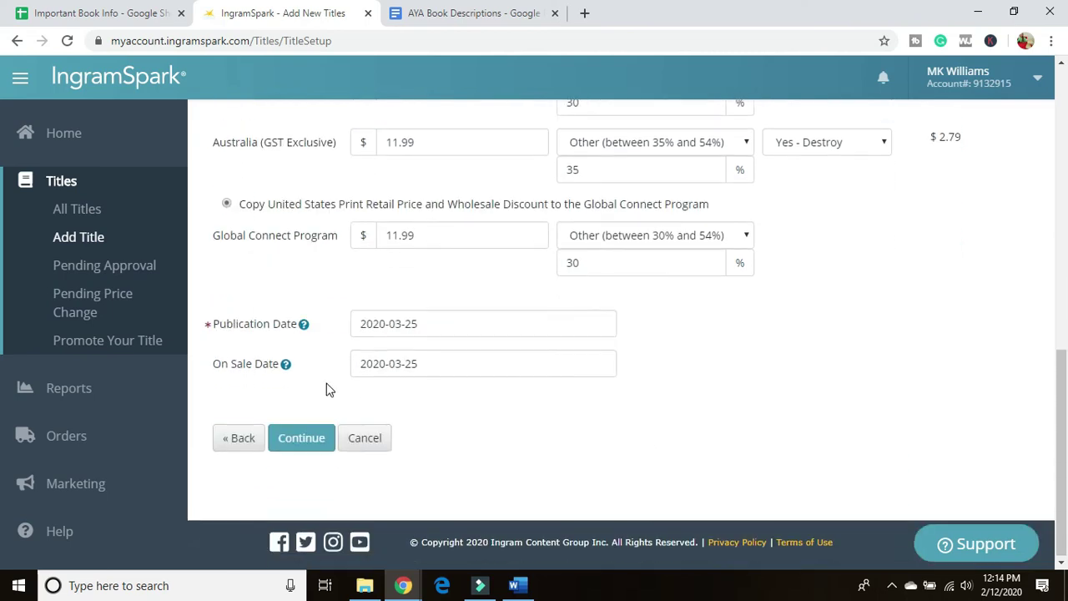
{"action": "left_click", "coordinate": [303, 443]}
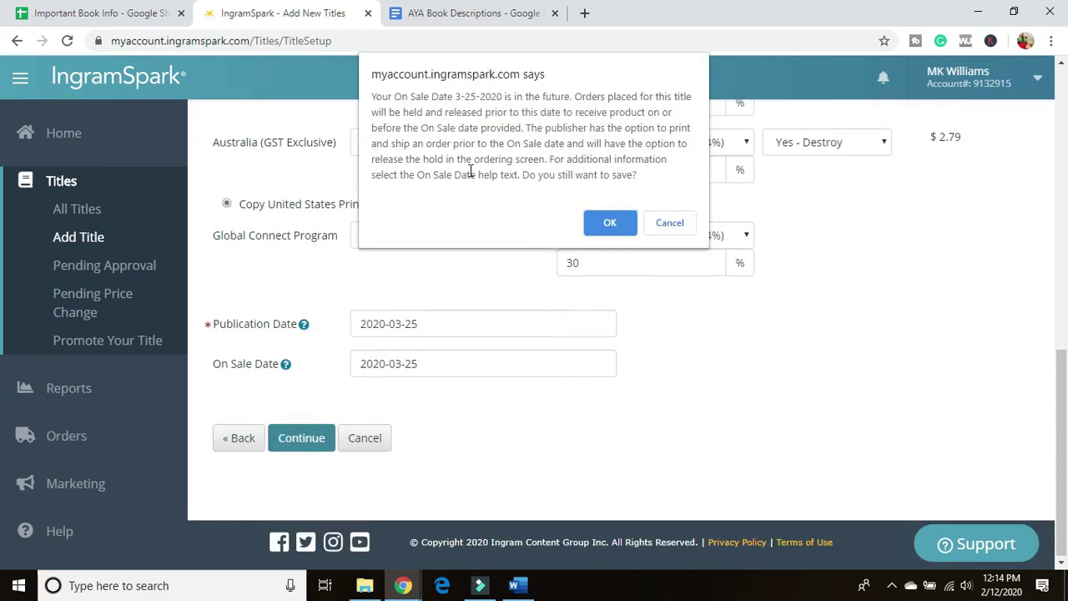
{"action": "left_click", "coordinate": [607, 227]}
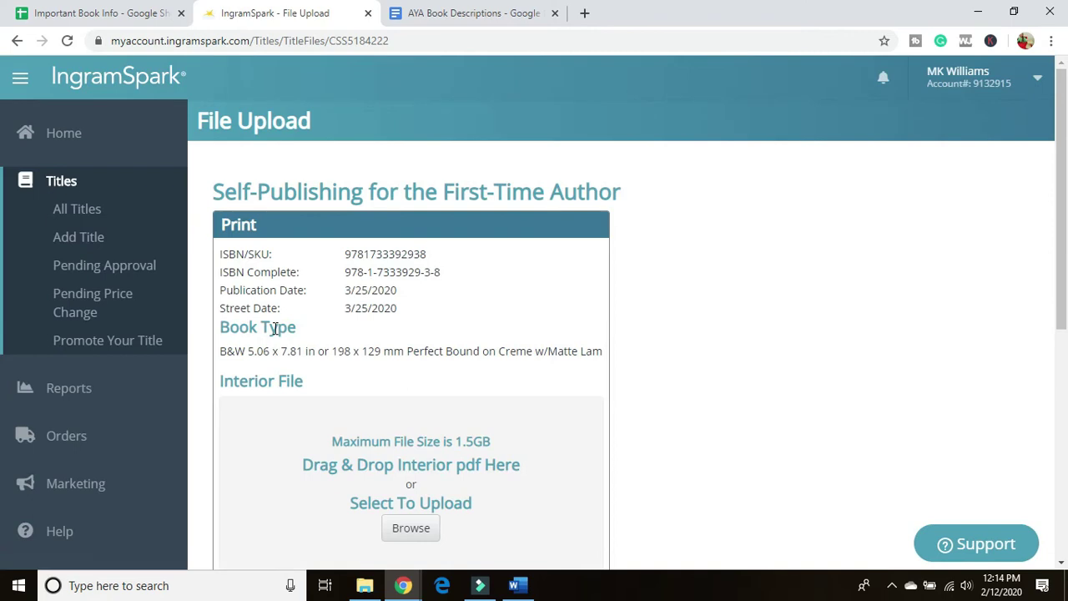
- Drag Self Pub for First Time Authors AYA 1.pdf from File Explorer onto the Interior File drop zone
{"action": "scroll", "coordinate": [350, 285], "scroll_direction": "down", "scroll_amount": 1}
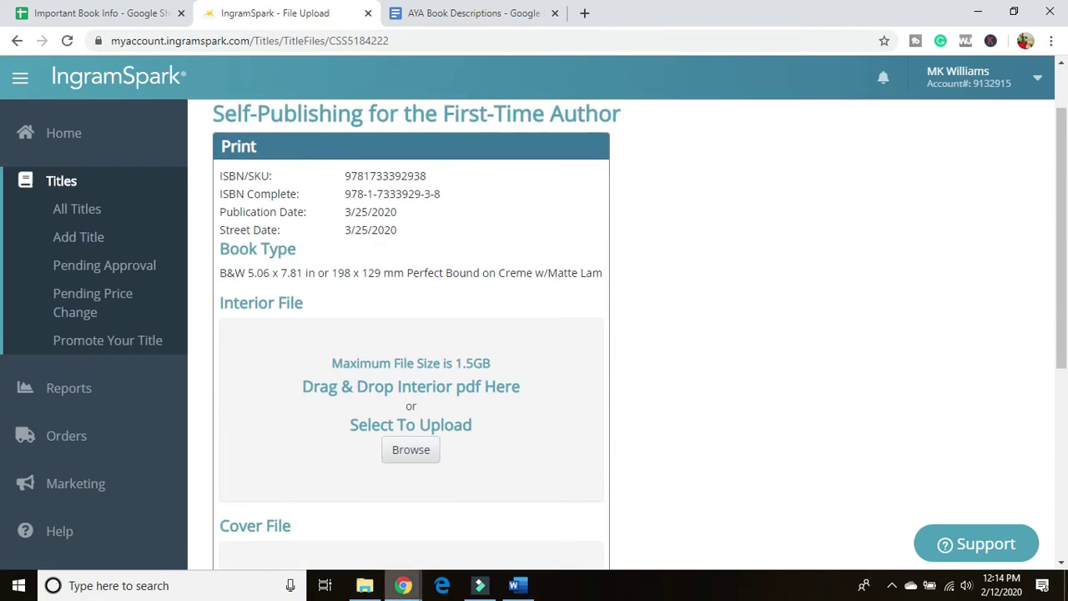
{"action": "left_click", "coordinate": [365, 585]}
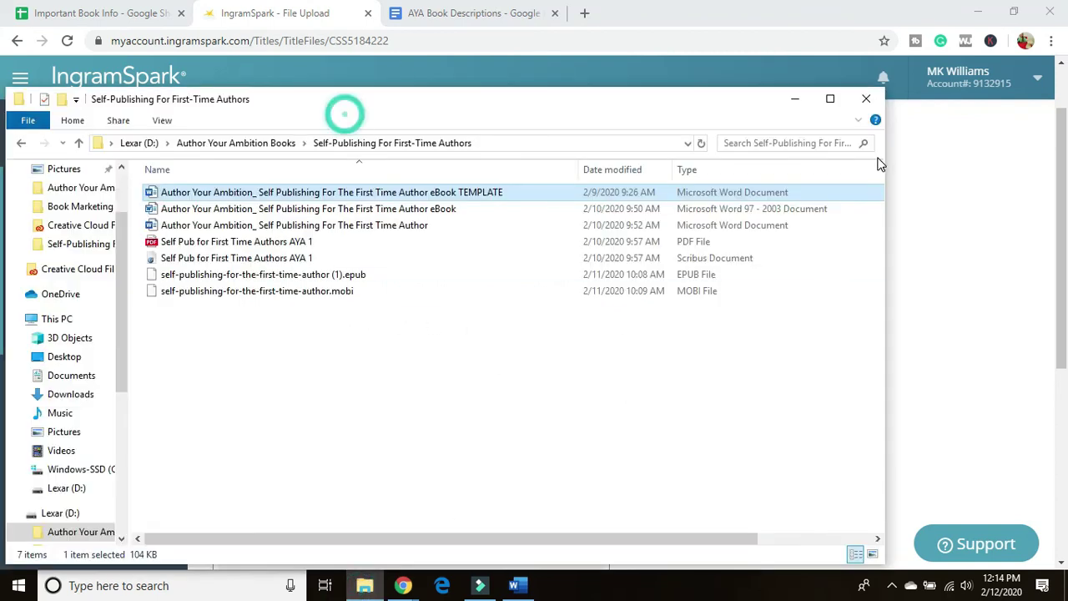
{"action": "left_click_drag", "start_coordinate": [455, 102], "coordinate": [949, 156]}
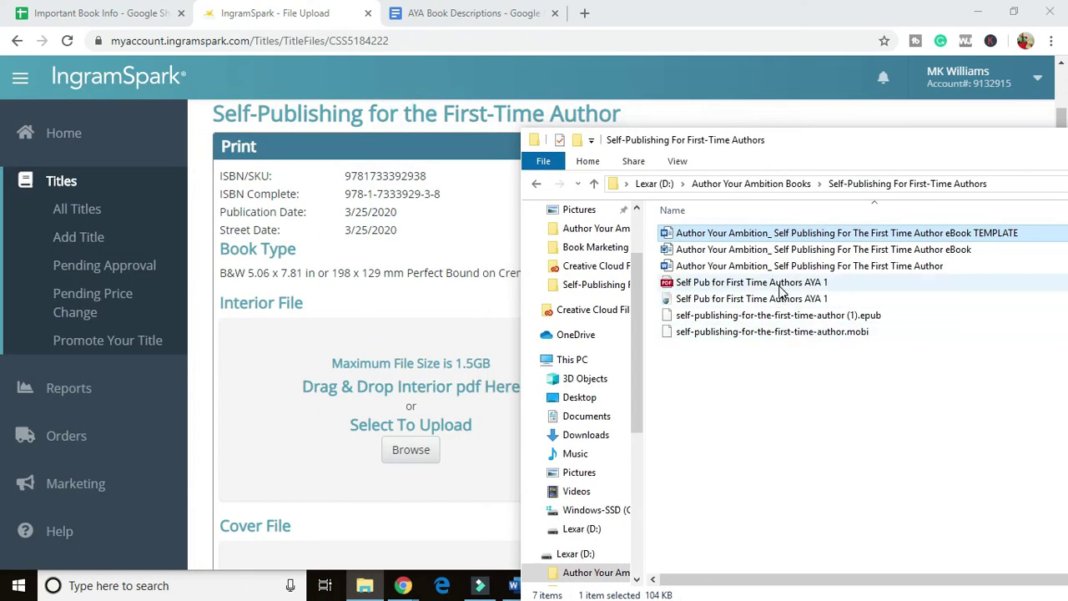
{"action": "left_click_drag", "start_coordinate": [782, 283], "coordinate": [377, 402]}
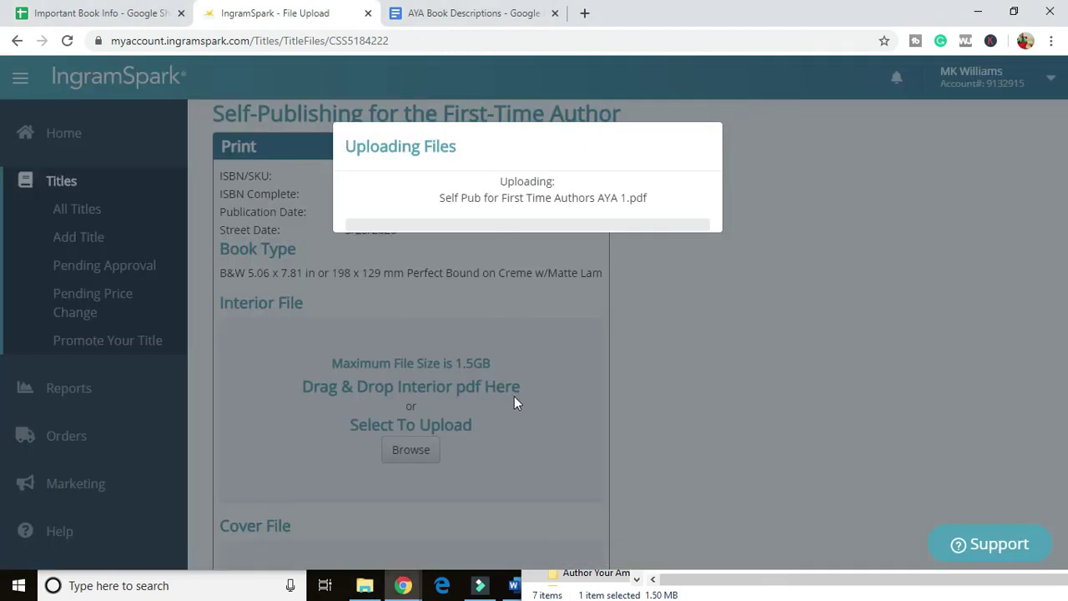
{"action": "left_click", "coordinate": [365, 585]}
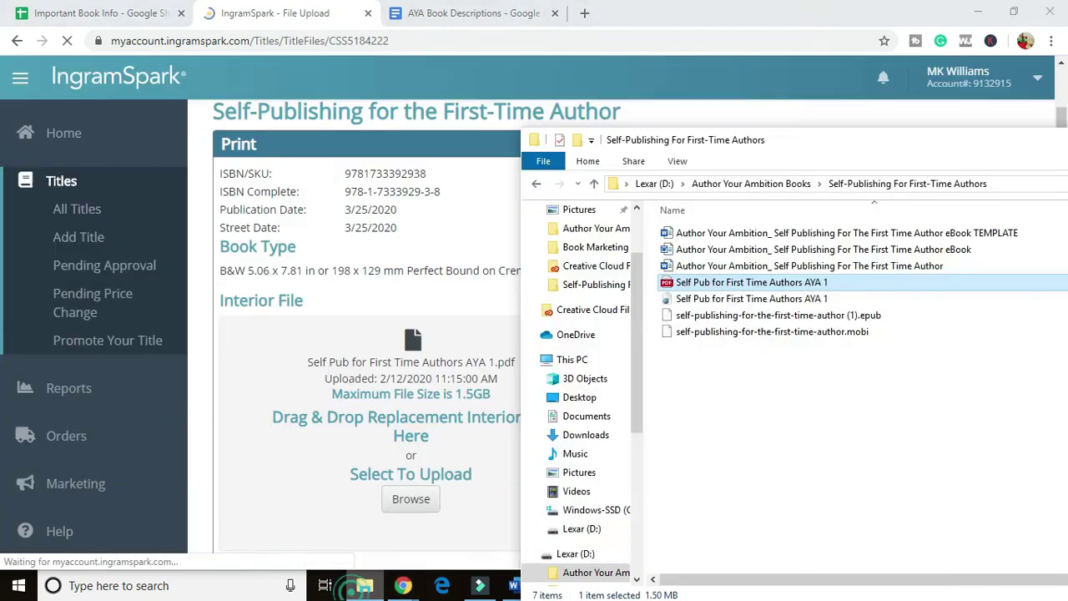
- Drag the paperback cover PDF from Creative Cloud Files onto the Cover File drop zone
{"action": "left_click", "coordinate": [605, 274]}
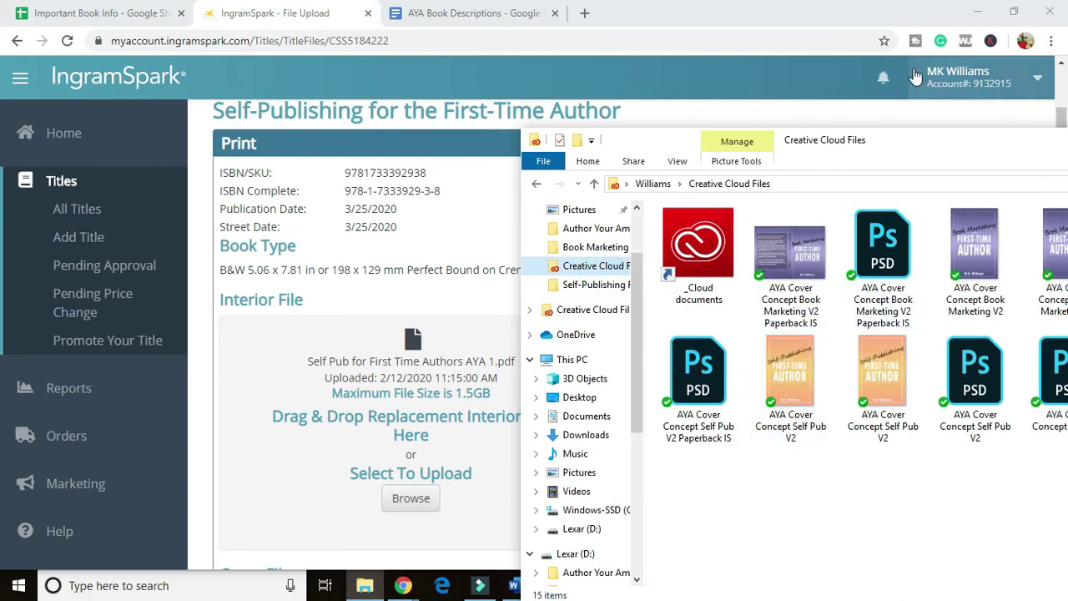
{"action": "left_click_drag", "start_coordinate": [883, 150], "coordinate": [565, 172]}
{"action": "scroll", "coordinate": [379, 367], "scroll_direction": "down", "scroll_amount": 3}
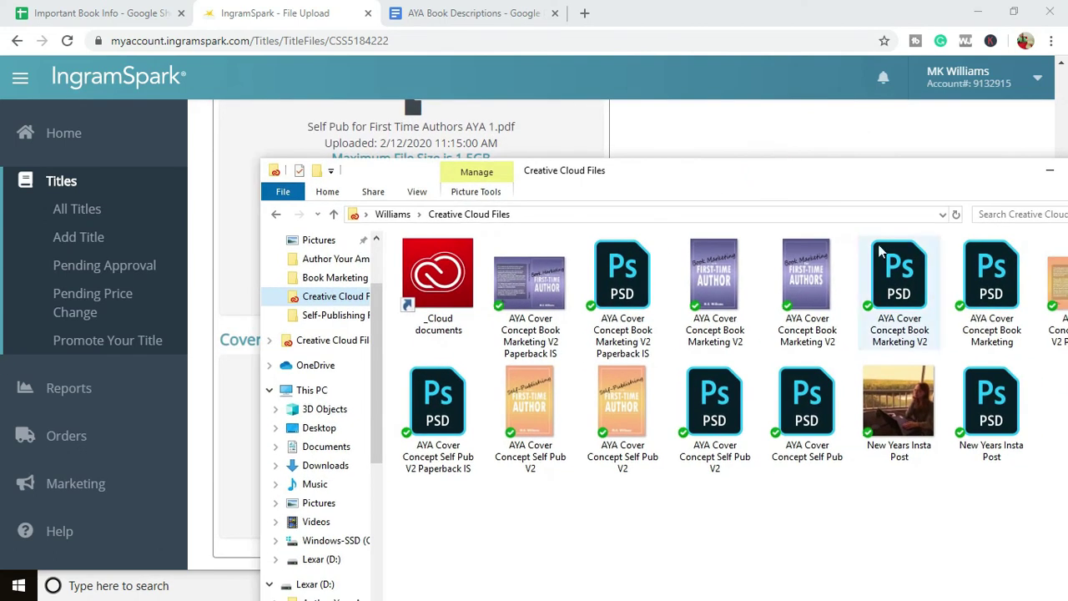
{"action": "left_click_drag", "start_coordinate": [858, 183], "coordinate": [46, 166]}
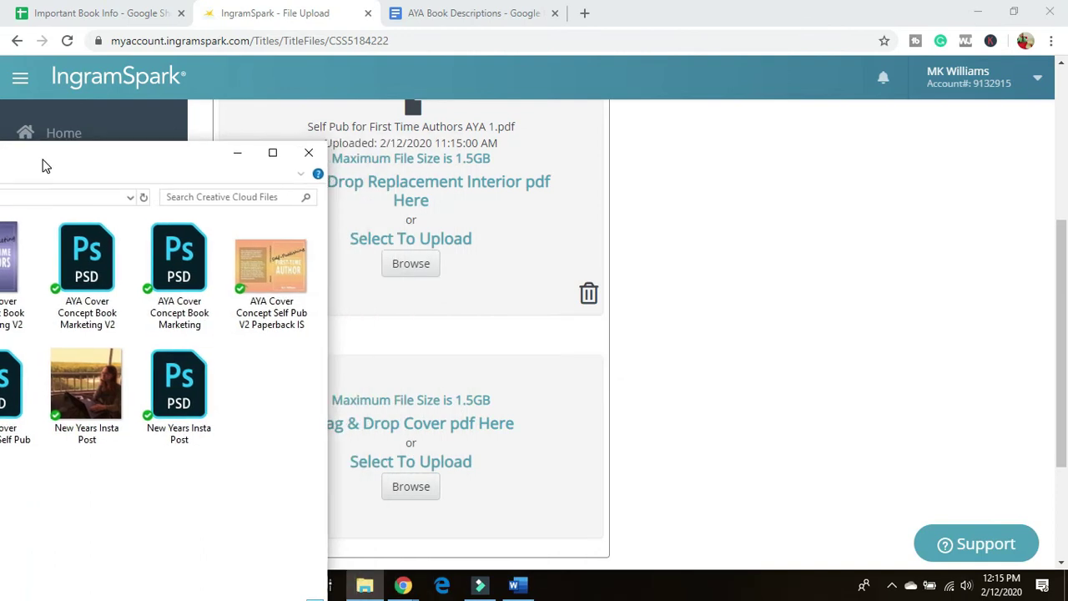
{"action": "left_click_drag", "start_coordinate": [271, 265], "coordinate": [448, 439]}
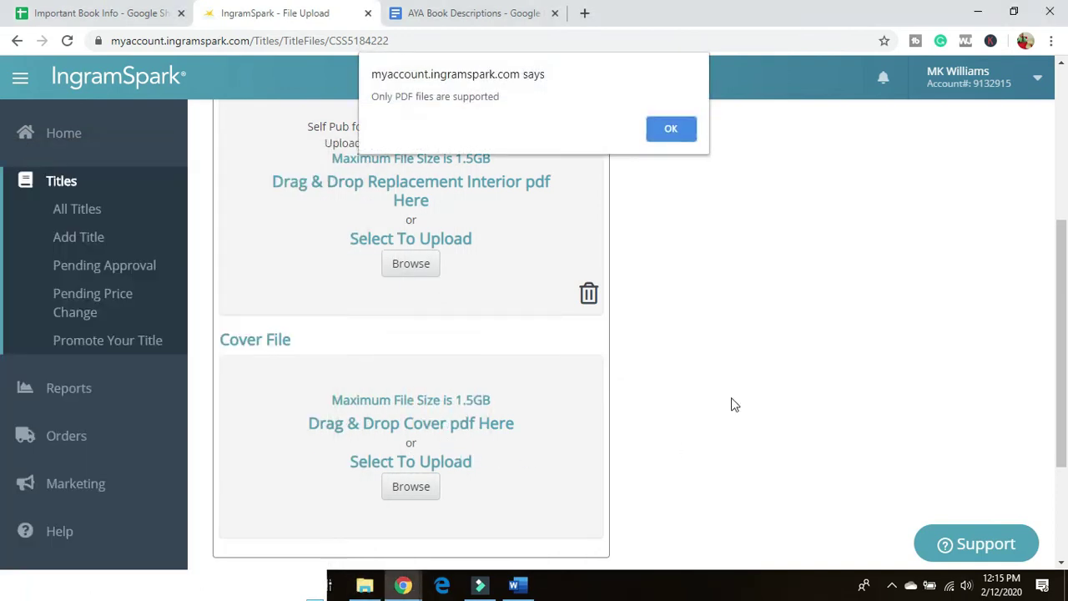
{"action": "left_click", "coordinate": [365, 586]}
{"action": "left_click_drag", "start_coordinate": [93, 167], "coordinate": [627, 173]}
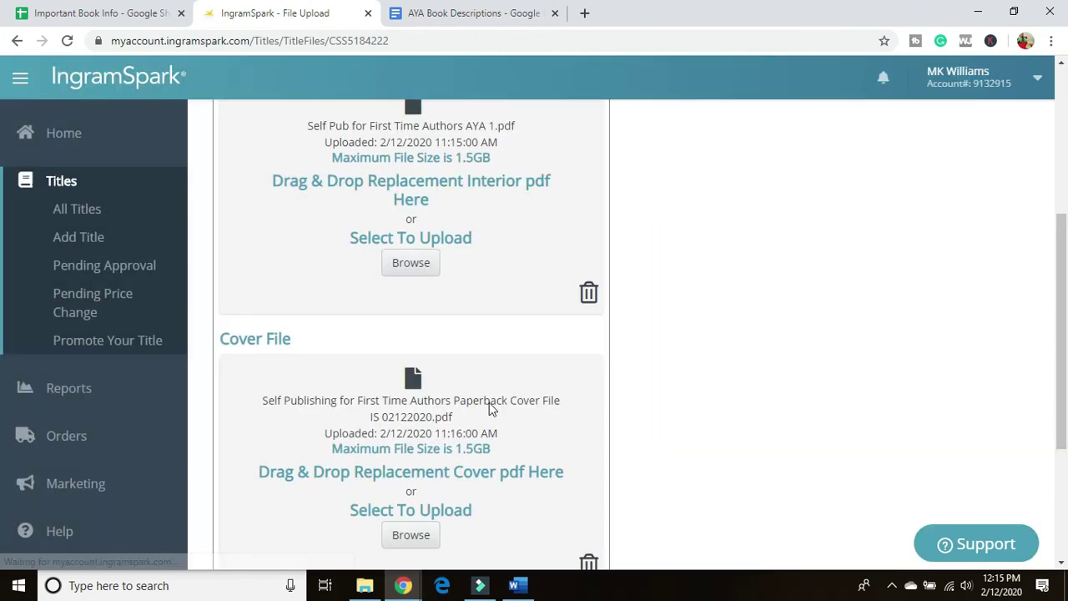
- Continue from File Upload and wait for validation to show $49.00 setup charges ($25 cover, $24 block)
{"action": "scroll", "coordinate": [354, 276], "scroll_direction": "down", "scroll_amount": 3}
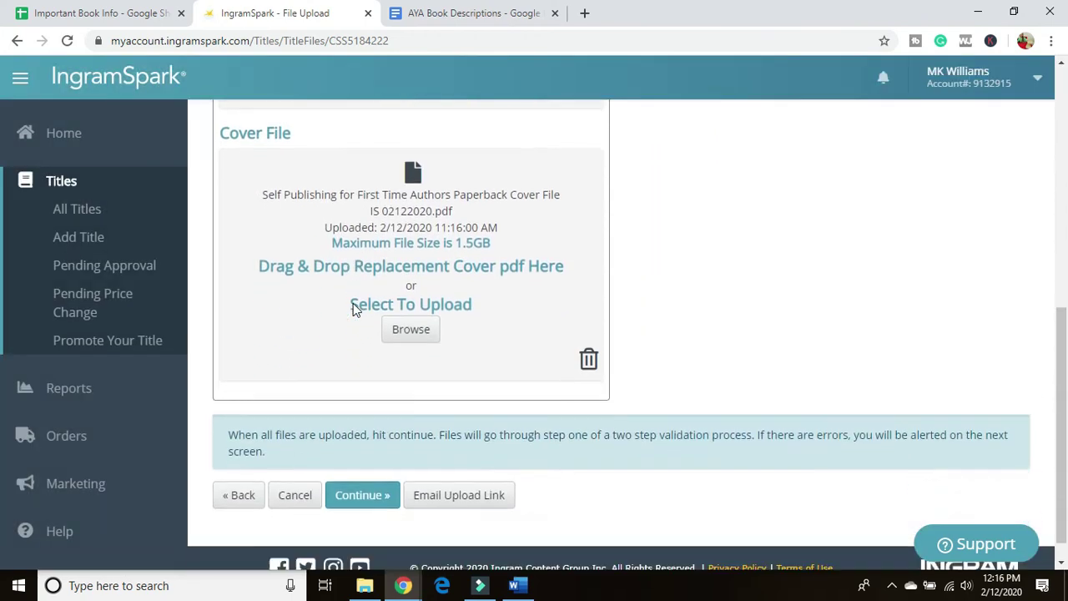
{"action": "left_click", "coordinate": [367, 473]}
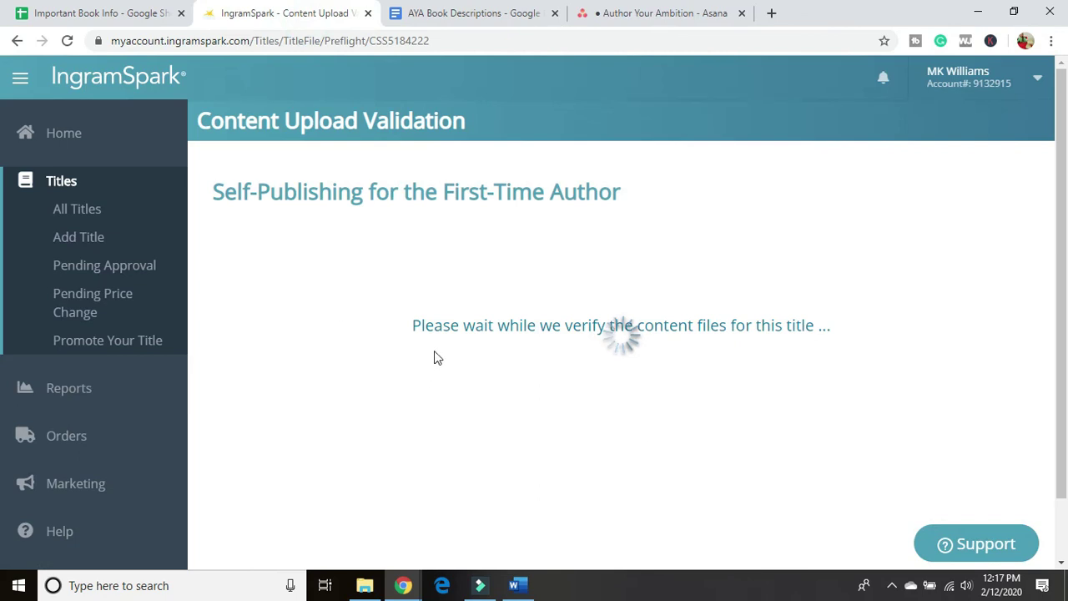
{"action": "scroll", "coordinate": [436, 357], "scroll_direction": "down", "scroll_amount": 1}
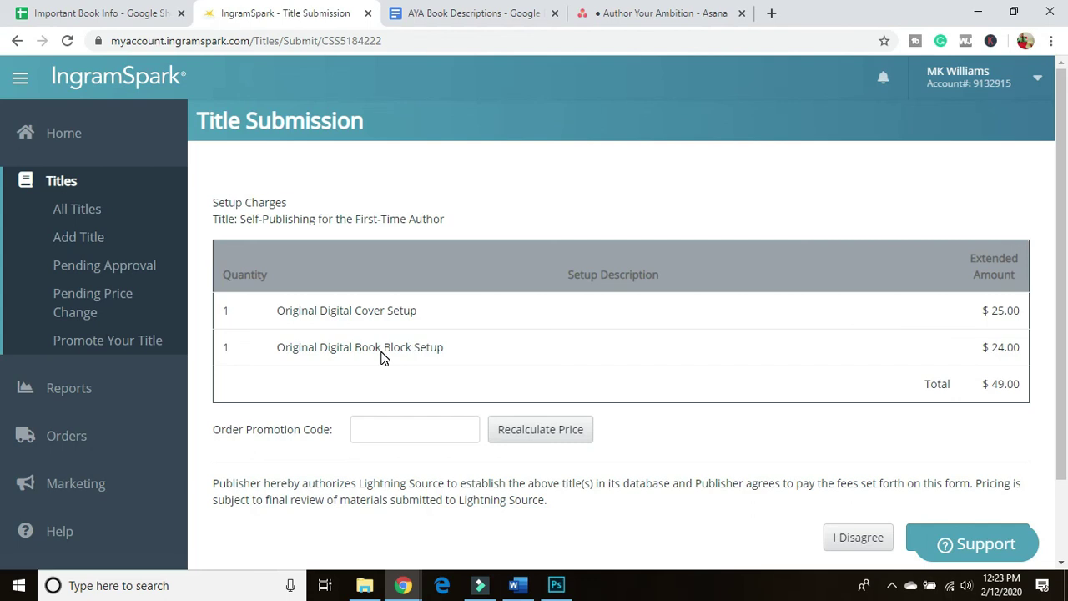
- Enter the saved order promotion code and recalculate so setup charges drop to $0.00
{"action": "left_click", "coordinate": [388, 434]}
{"action": "left_click", "coordinate": [386, 470]}
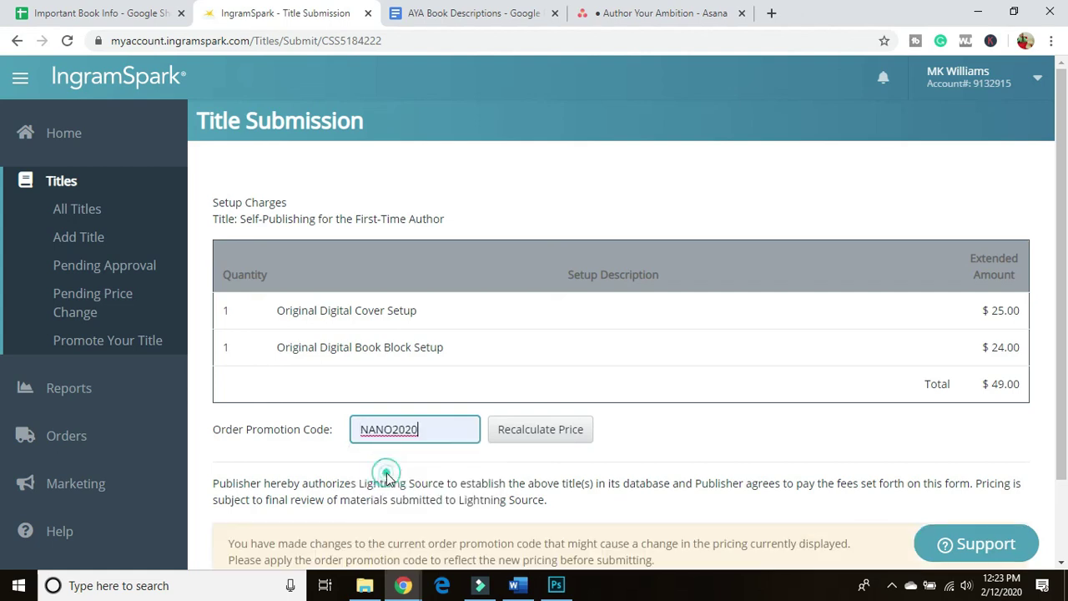
{"action": "scroll", "coordinate": [477, 483], "scroll_direction": "down", "scroll_amount": 2}
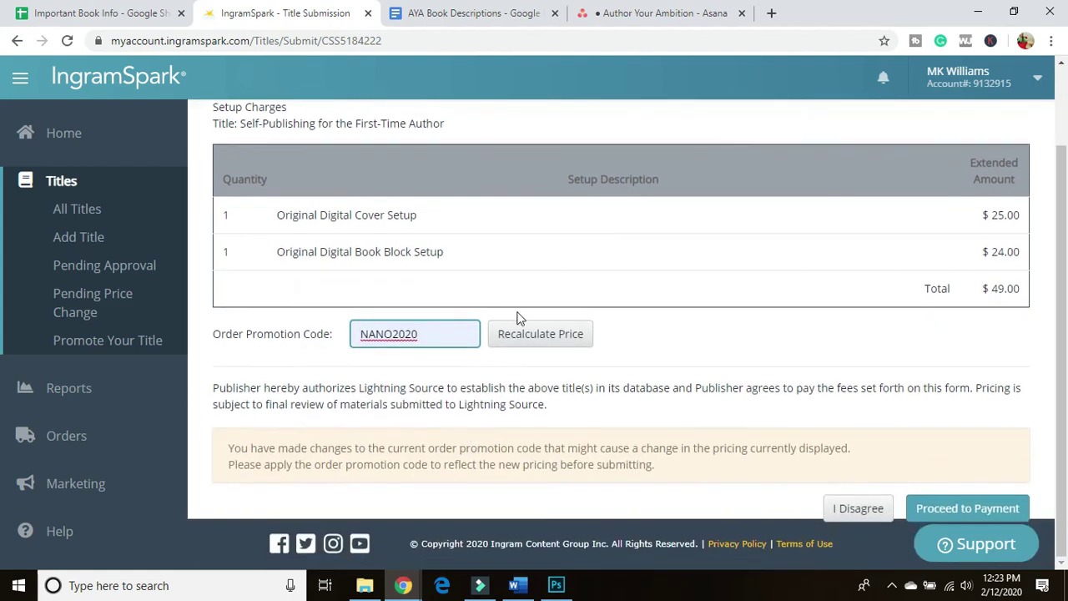
{"action": "left_click", "coordinate": [526, 336]}
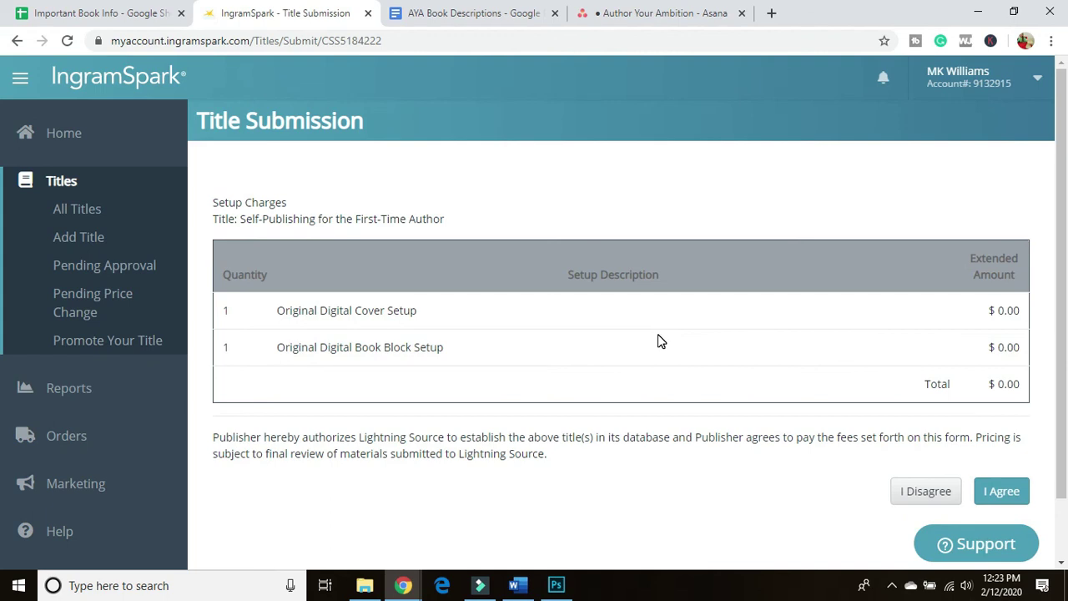
- Agree to the terms to submit the title, then go back to the Dashboard
{"action": "scroll", "coordinate": [743, 370], "scroll_direction": "down", "scroll_amount": 1}
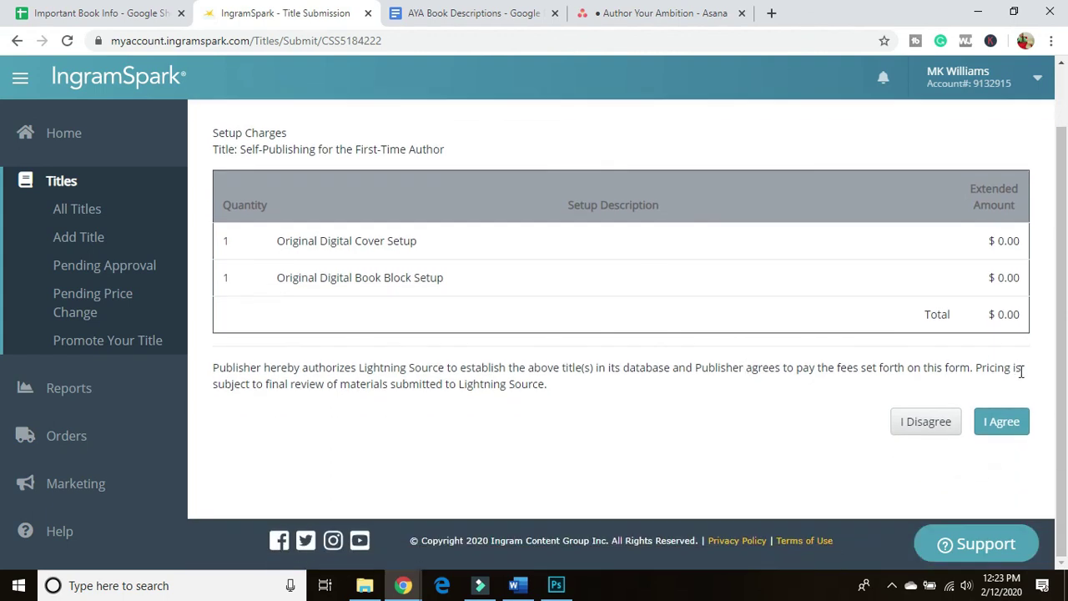
{"action": "left_click", "coordinate": [1011, 423]}
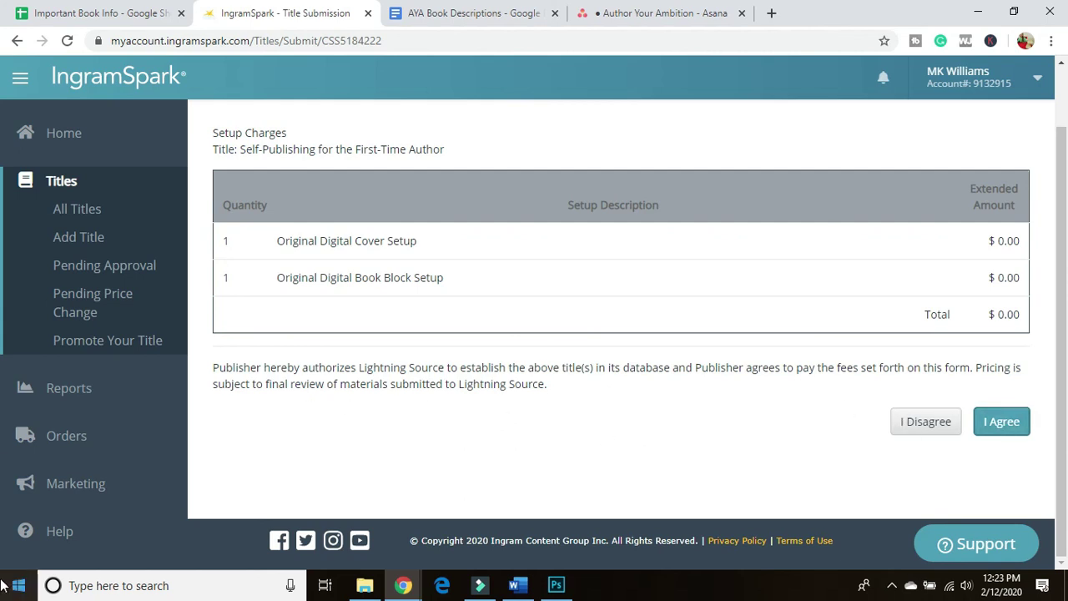
{"action": "left_click", "coordinate": [1001, 421]}
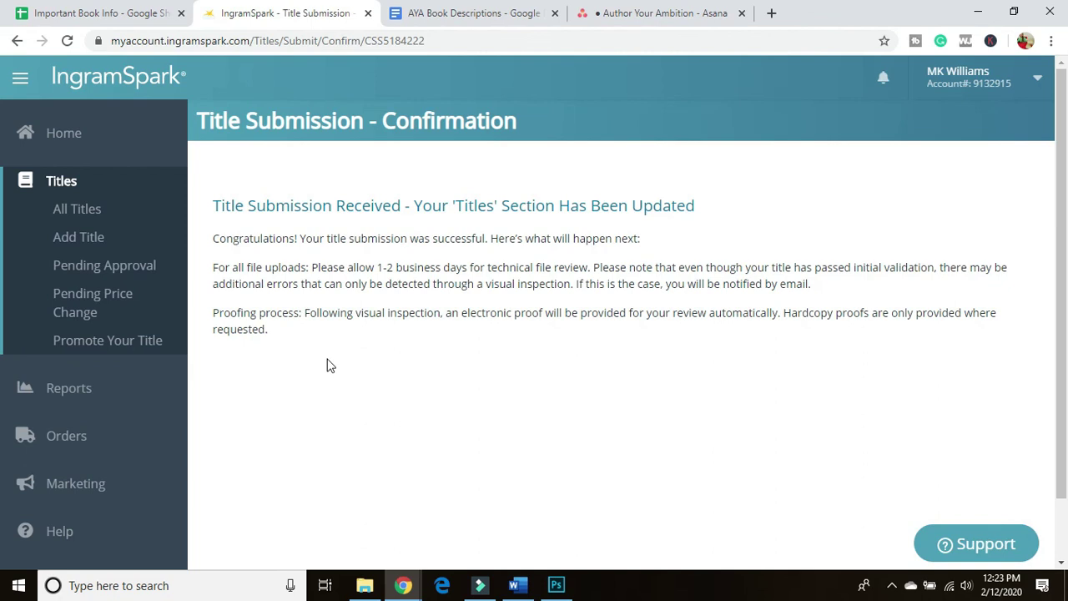
{"action": "left_click", "coordinate": [66, 148]}
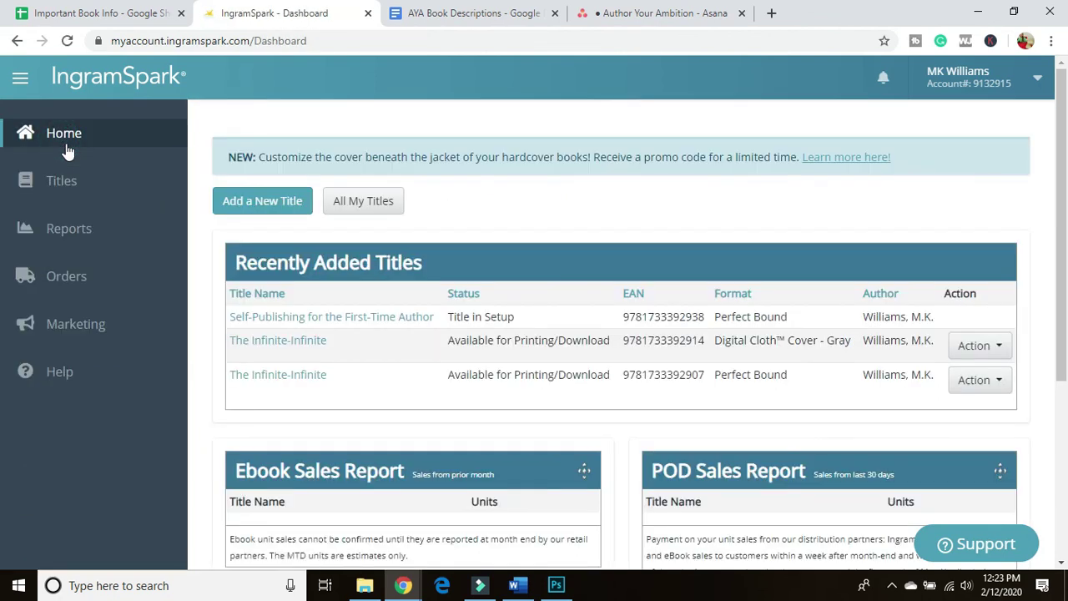